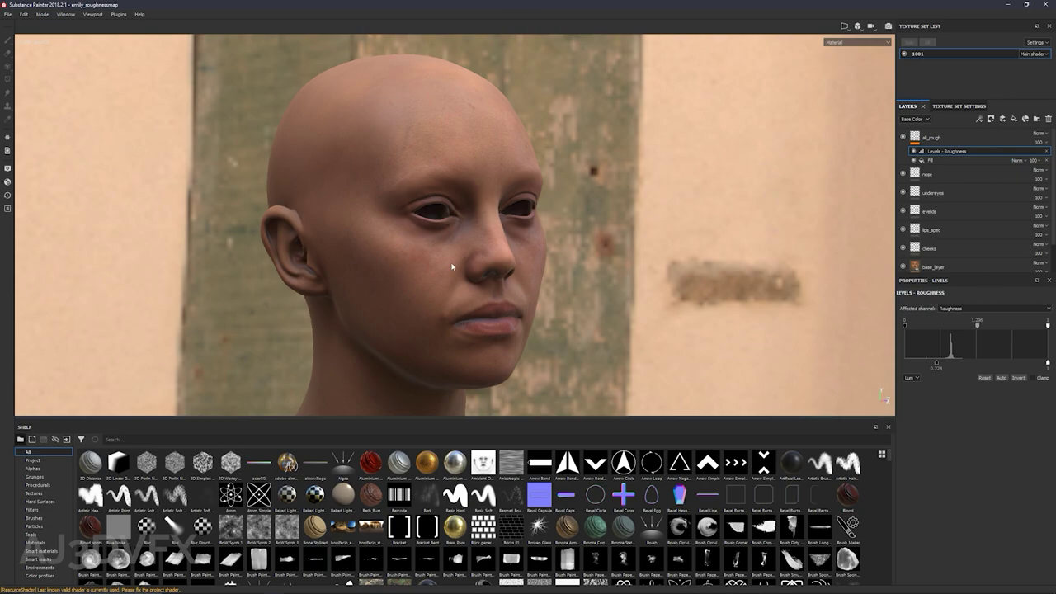
Orbit to face the head and sweep the environment lighting across the face
mouse_move(462, 271)
alt+mouse_down()
mouse_move(387, 278)
mouse_move(492, 284)
mouse_move(477, 282)
alt+mouse_up()
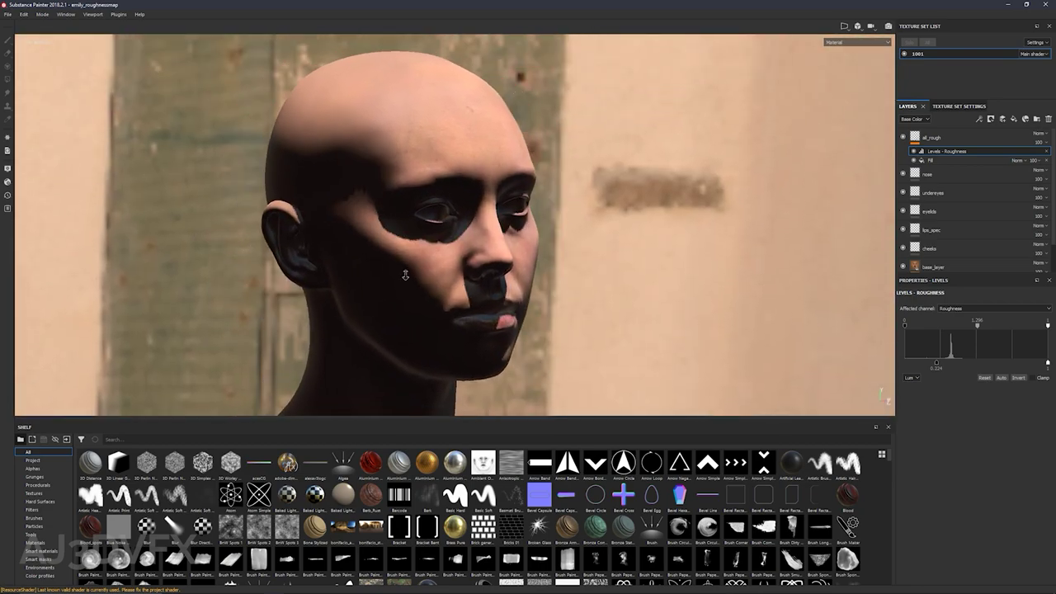
shift+right_drag(416, 288, 502, 243)
scroll(289, 195, up, 2)
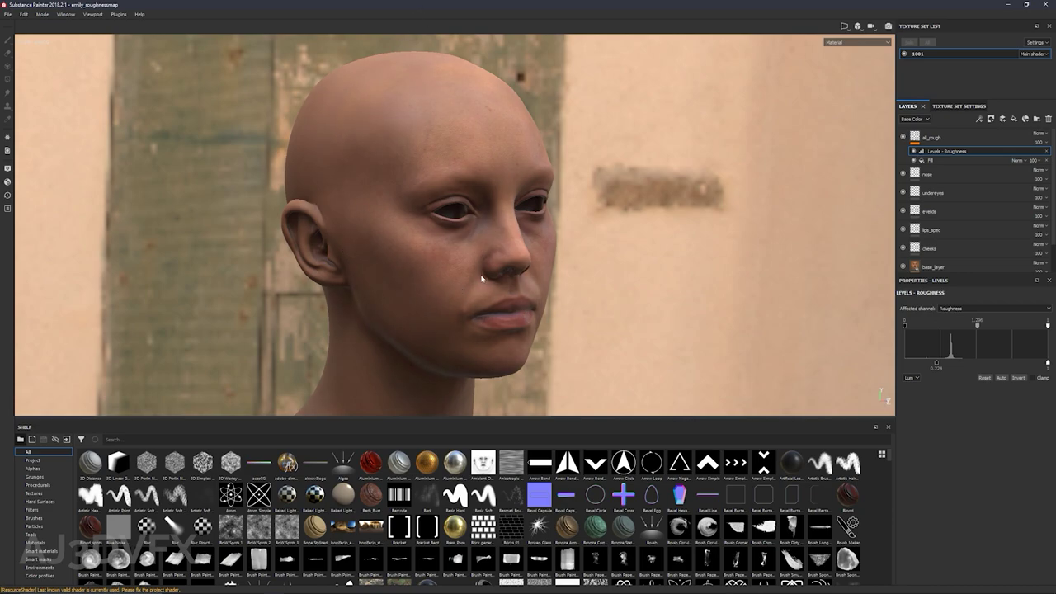
scroll(965, 214, down, 2)
Expand base_layer, rotate the HDRI behind the head, and select the all_rough layer
click(913, 234)
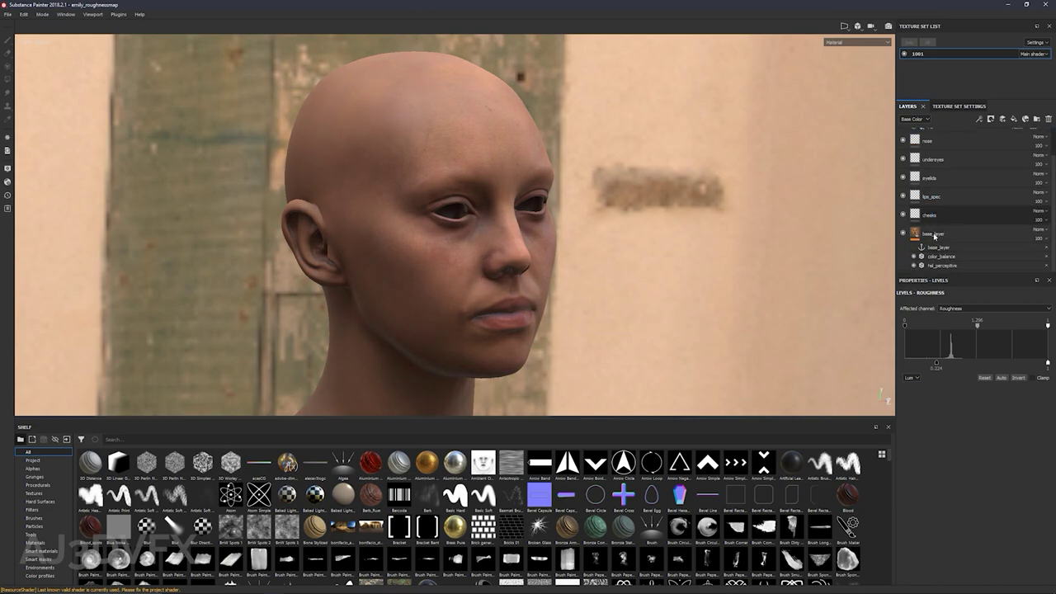
scroll(932, 230, up, 2)
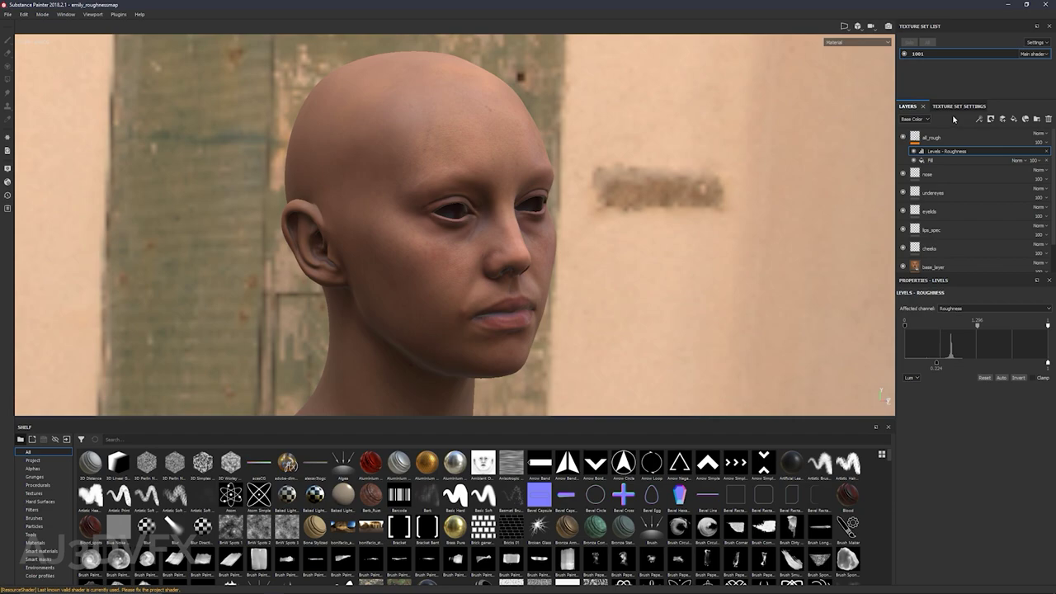
scroll(398, 285, up, 5)
shift+right_drag(398, 285, 465, 212)
scroll(497, 227, up, 3)
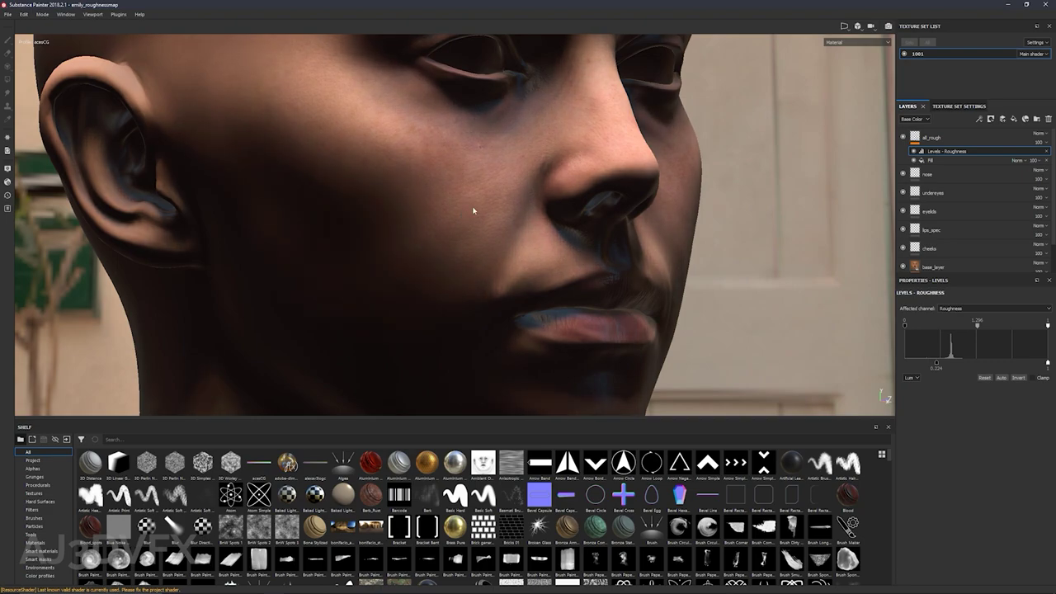
scroll(473, 211, down, 8)
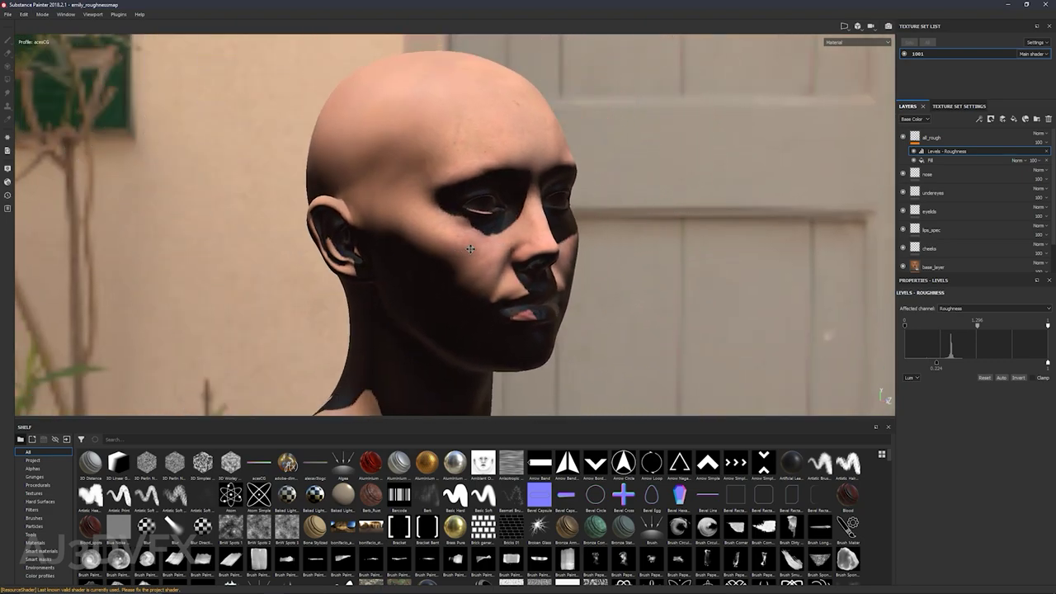
shift+right_drag(469, 248, 412, 249)
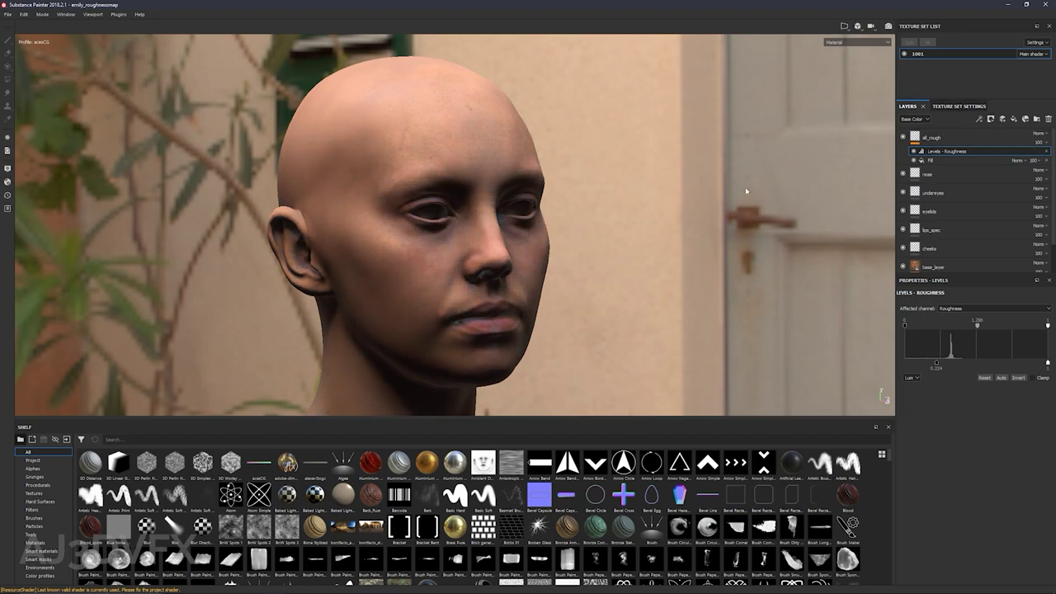
double_click(934, 138)
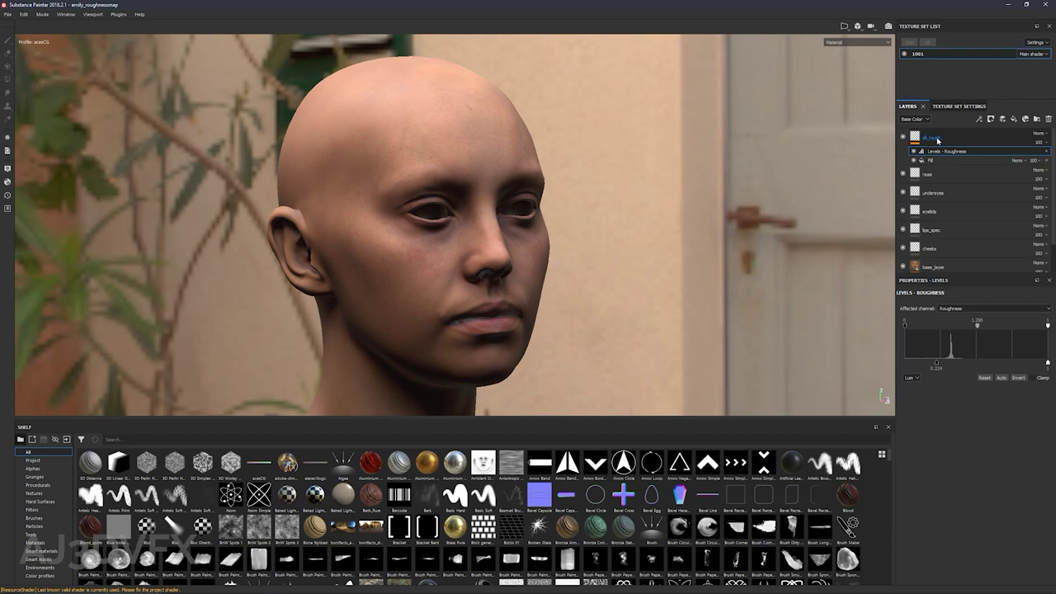
key(Return)
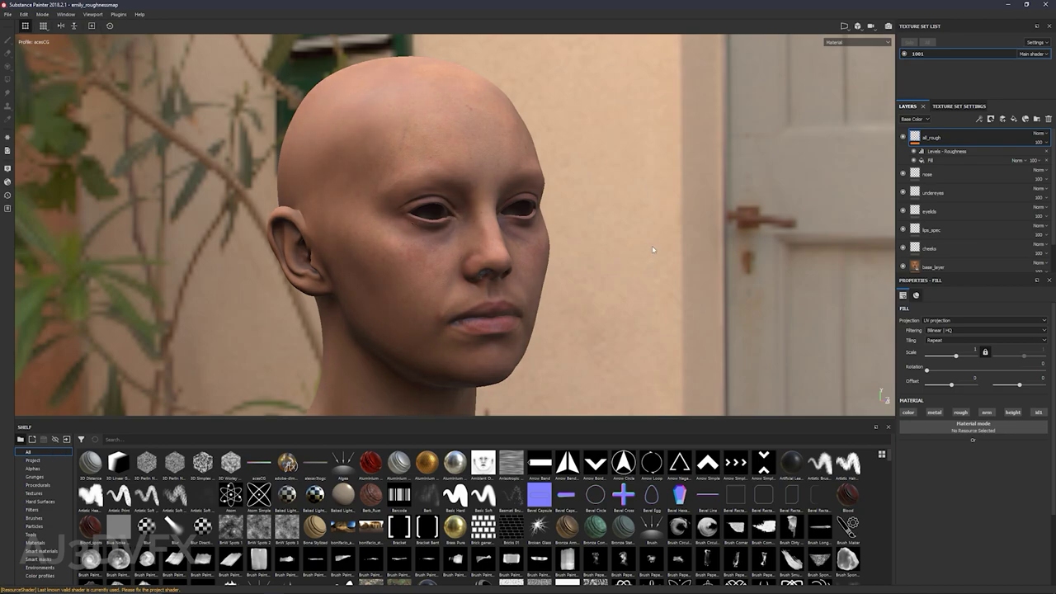
Bring up the Main shader's settings and browse the shader list from the pbr-metal-rough button
click(7, 182)
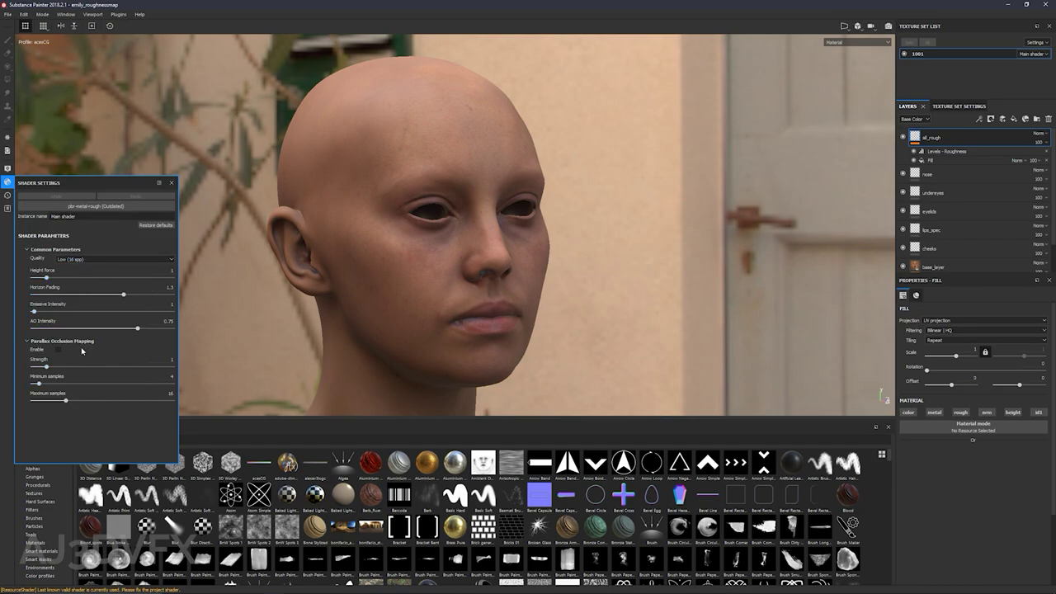
click(93, 206)
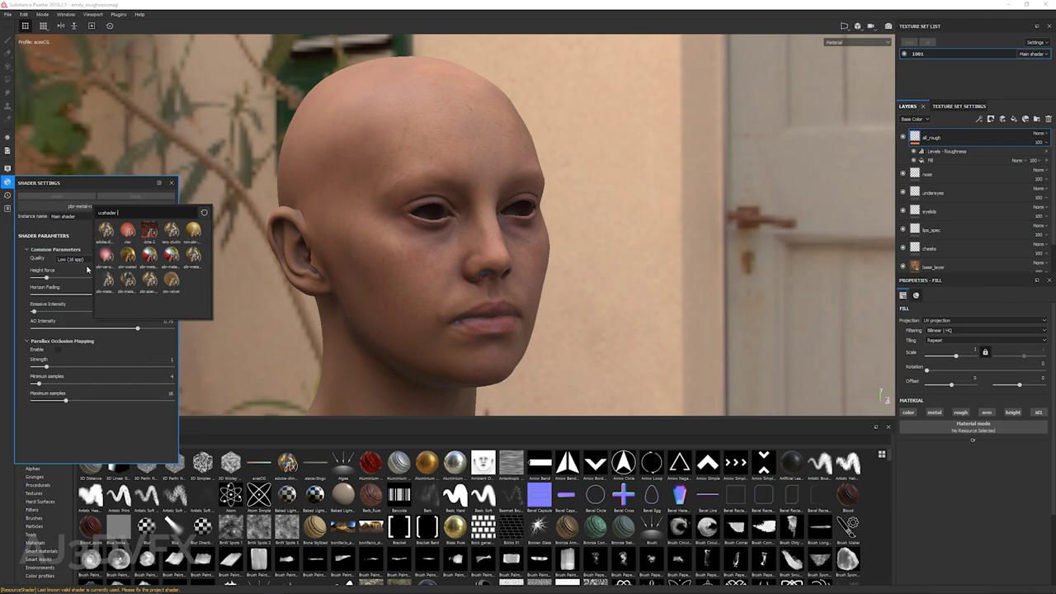
mouse_move(147, 255)
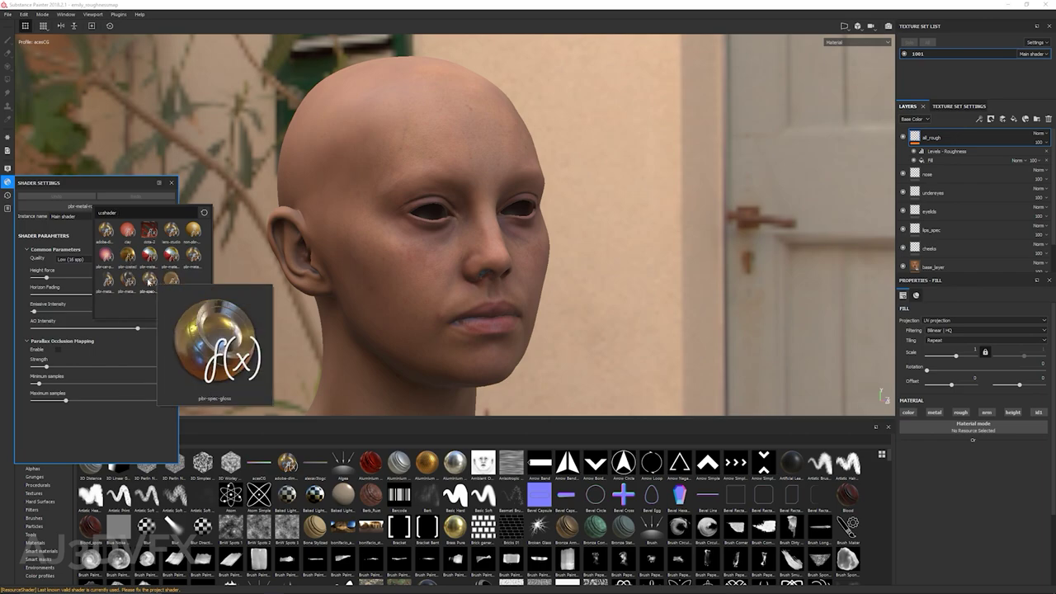
mouse_move(192, 240)
mouse_move(192, 260)
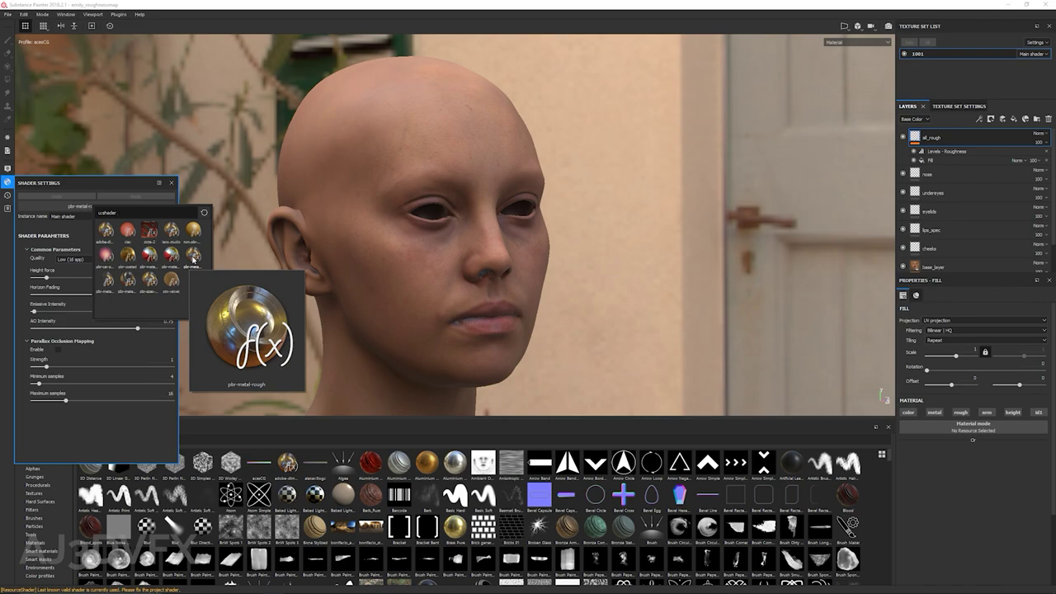
Apply the pbr-metal-rough subsurface shader with Skin scattering type, then rotate the lighting
click(191, 260)
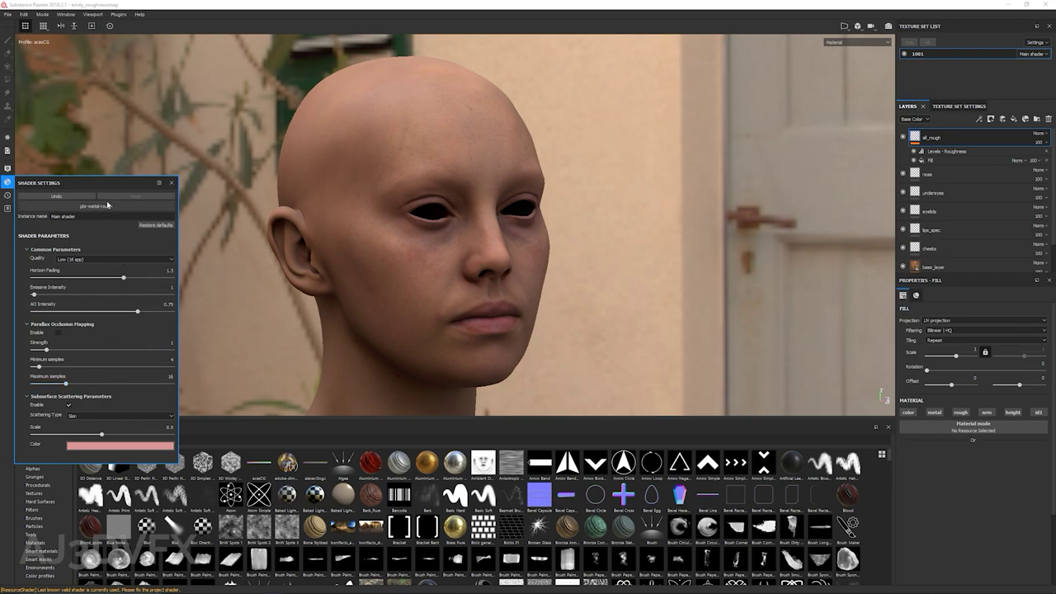
click(69, 416)
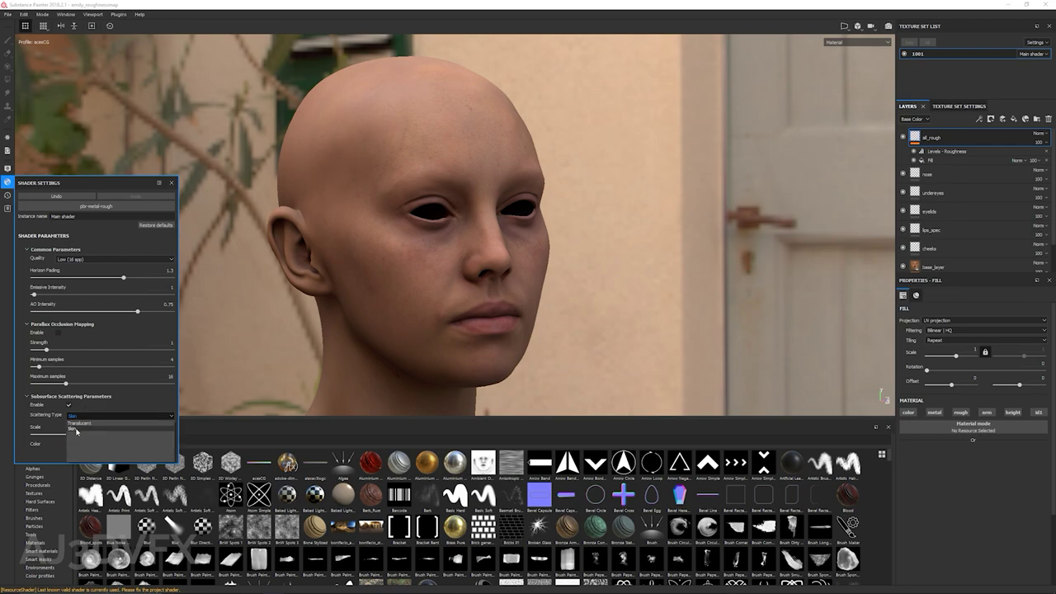
click(79, 421)
click(79, 418)
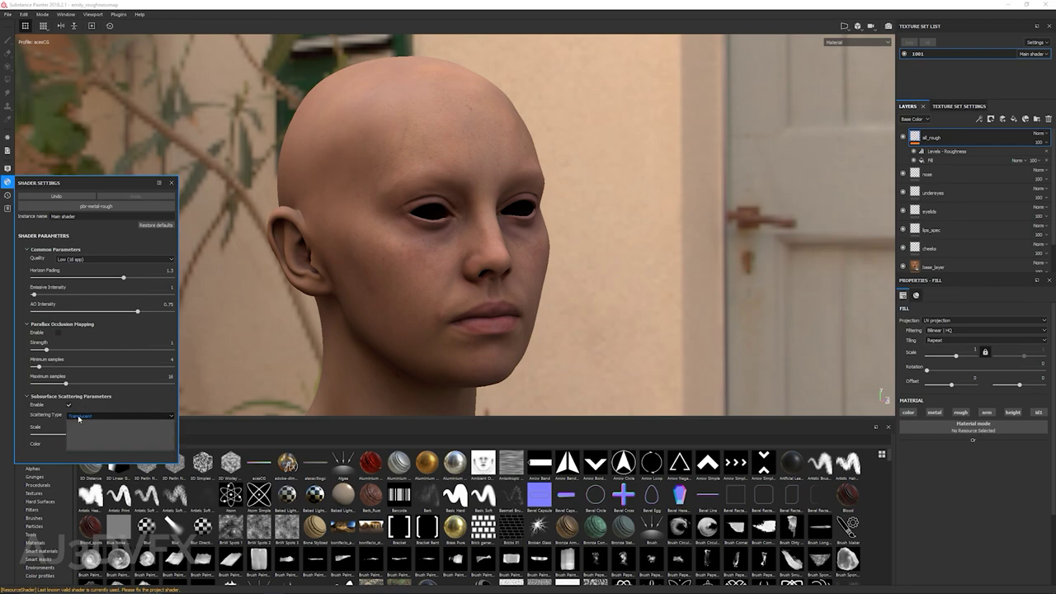
click(82, 428)
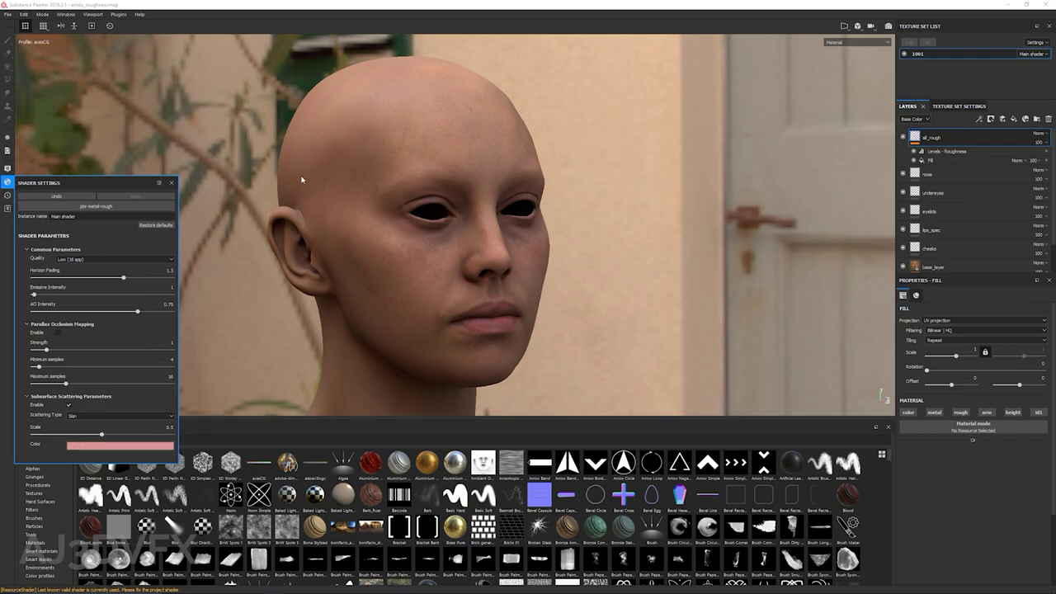
click(9, 182)
shift+right_drag(388, 272, 586, 201)
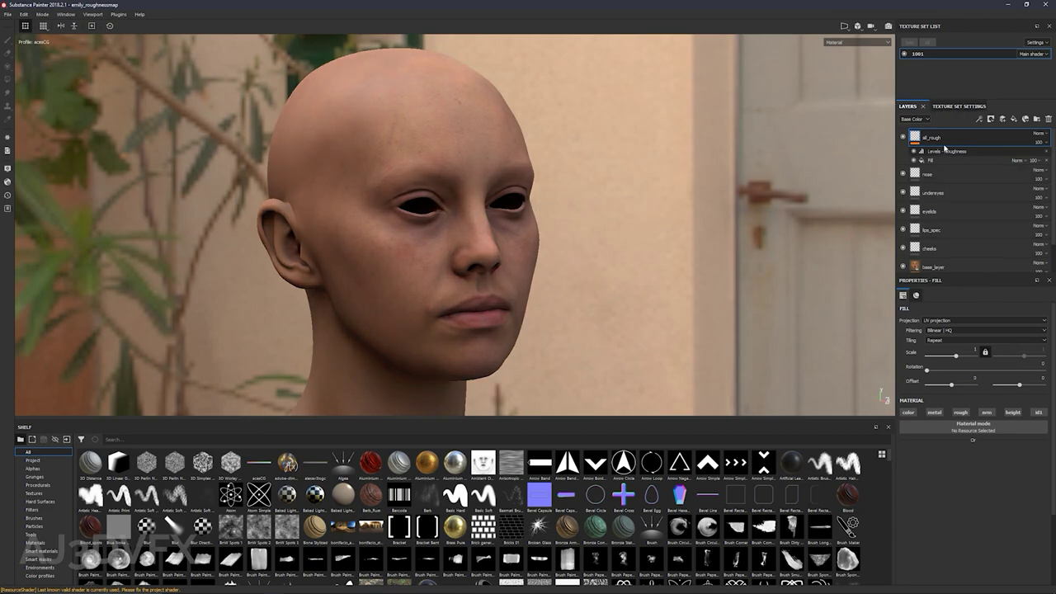
Add a Scattering channel to the texture set alongside Base Color, Roughness, Normal and Height
click(958, 106)
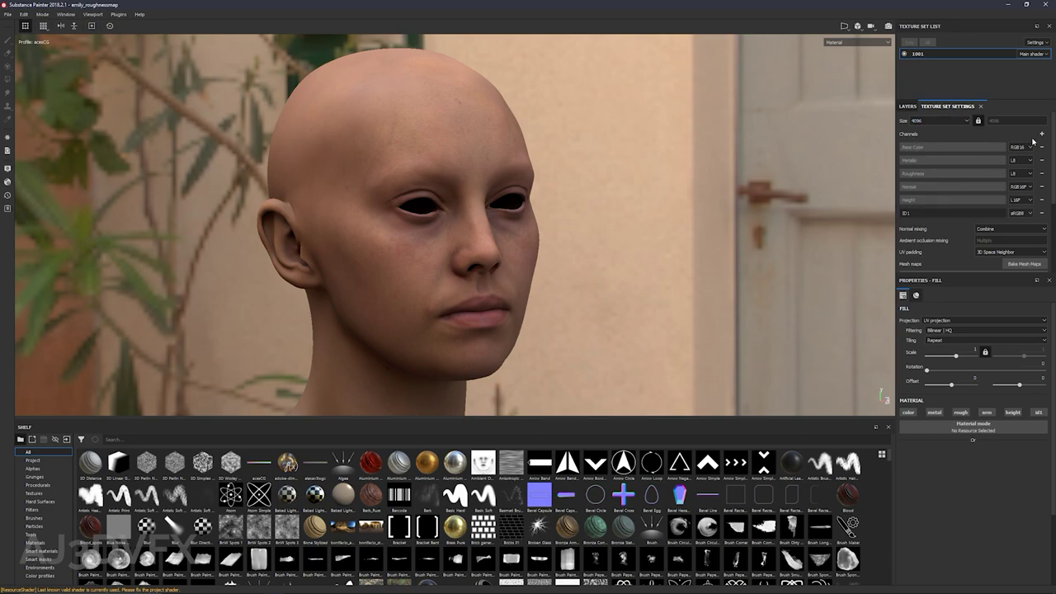
click(1041, 134)
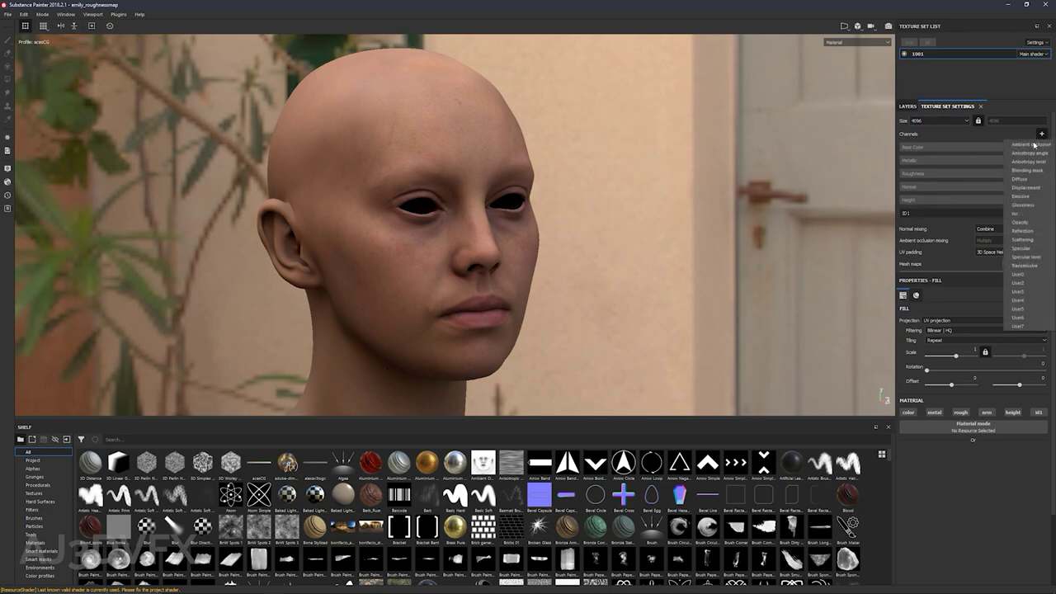
click(1023, 240)
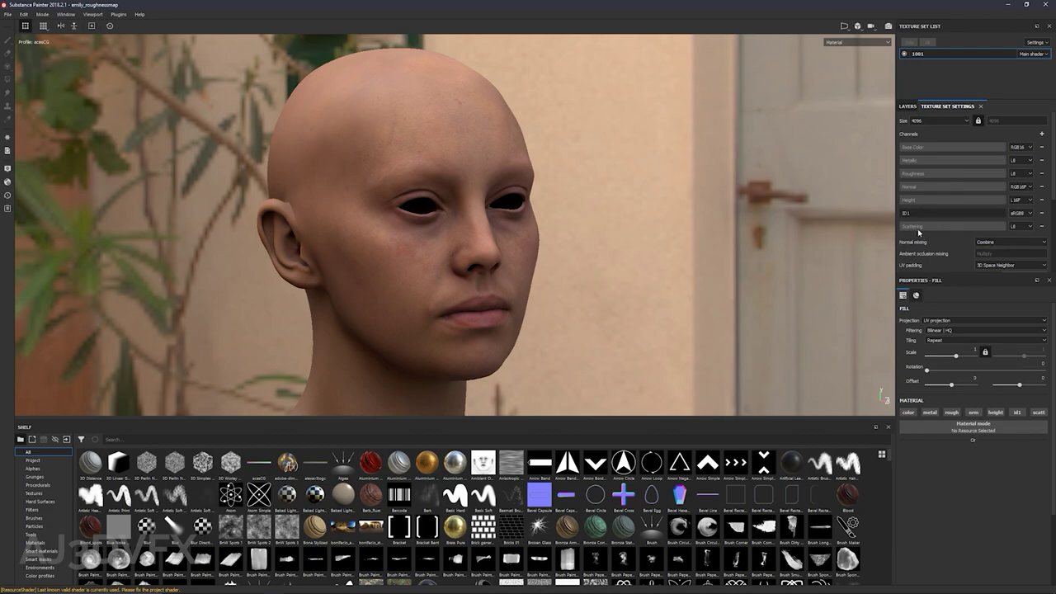
click(907, 107)
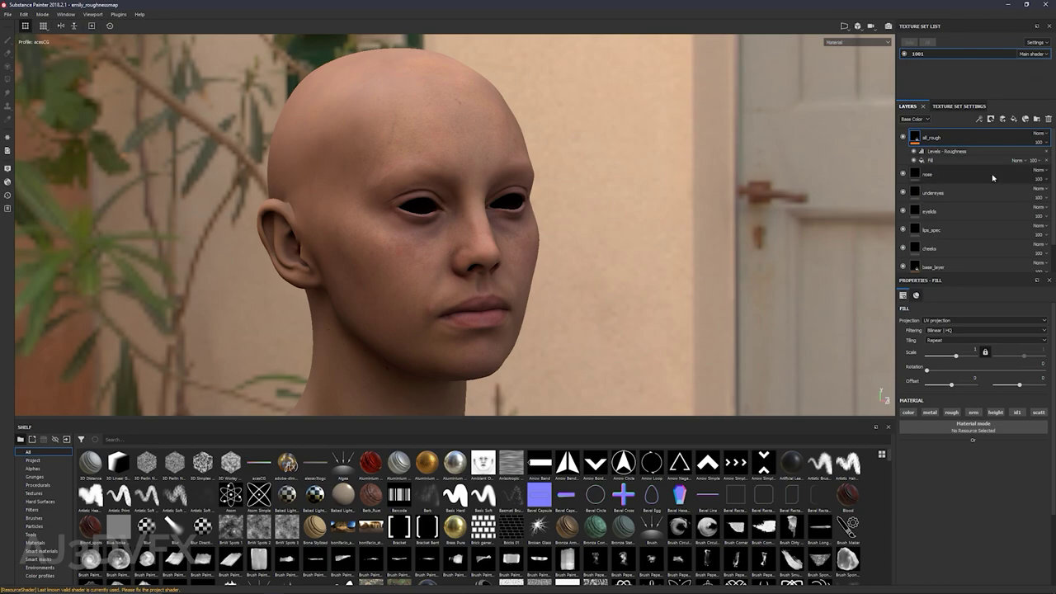
Add a fill layer with only the scatt channel enabled and scattering at about 0.72
click(1002, 119)
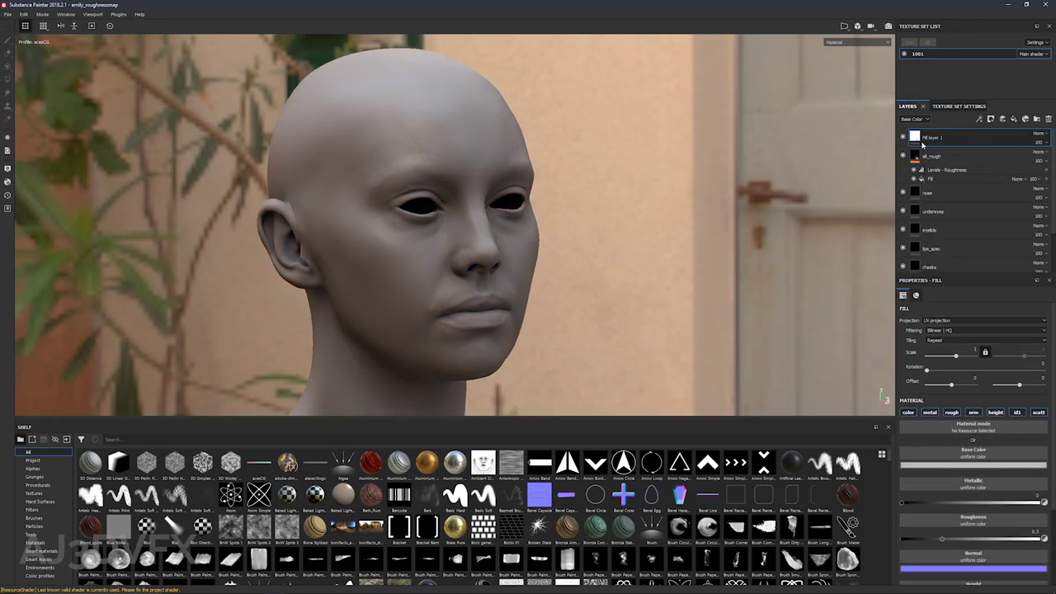
click(1017, 411)
click(996, 411)
click(973, 411)
click(951, 412)
click(929, 412)
click(908, 412)
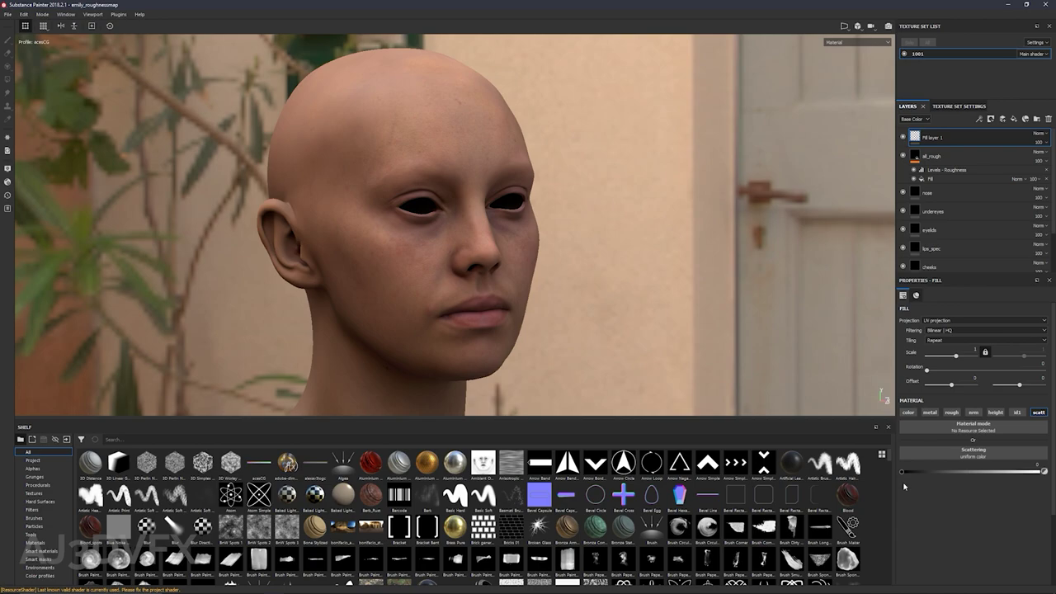
mouse_move(904, 473)
mouse_down()
mouse_move(1039, 480)
mouse_move(911, 475)
mouse_up()
Enable Activate Subsurface Scattering in the viewport Display Settings
click(8, 169)
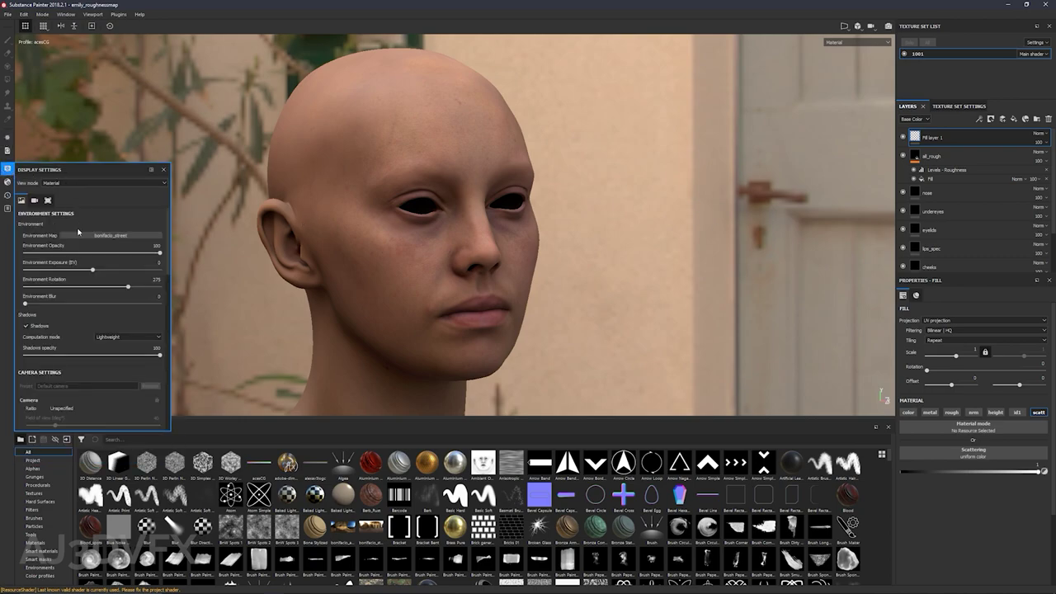
scroll(87, 326, down, 1)
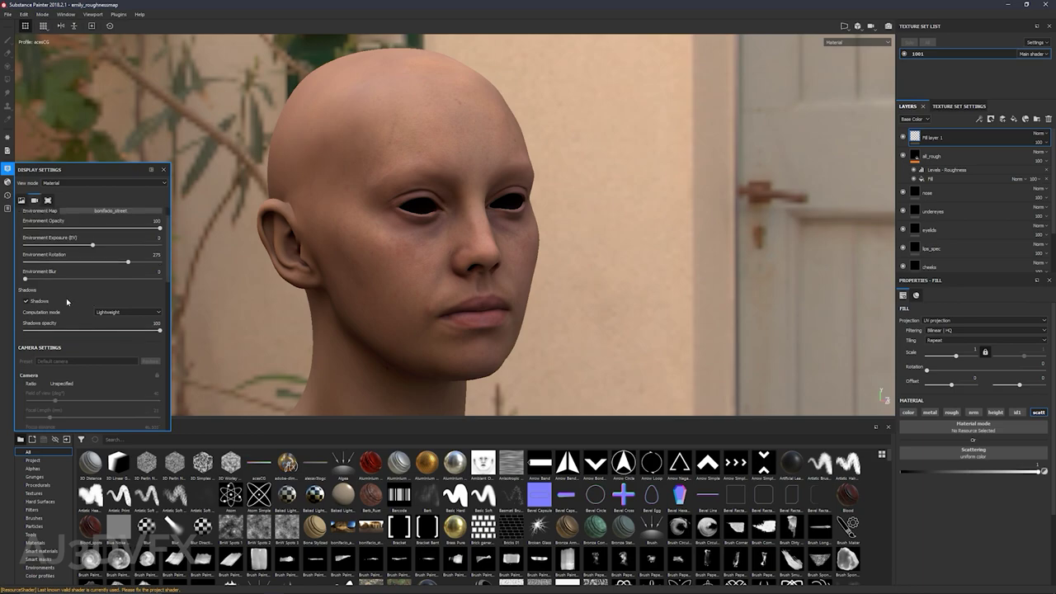
scroll(73, 312, down, 3)
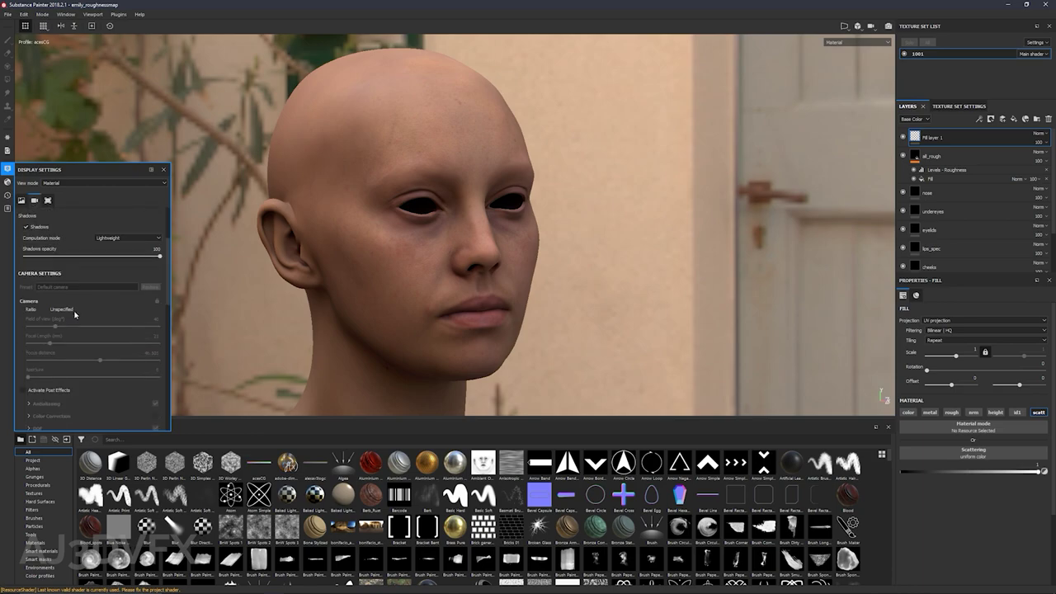
scroll(74, 314, down, 7)
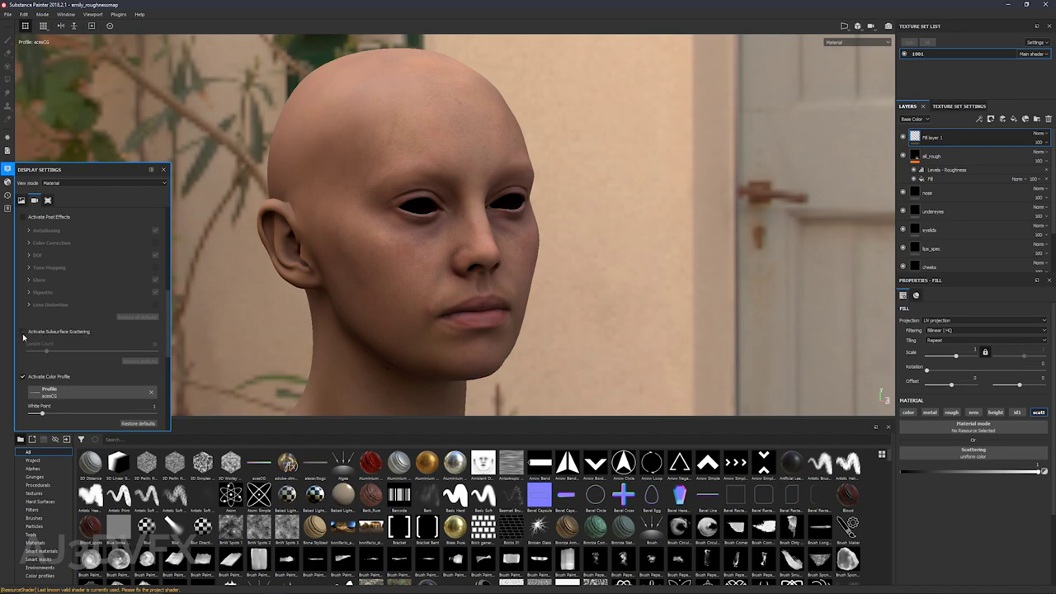
click(37, 334)
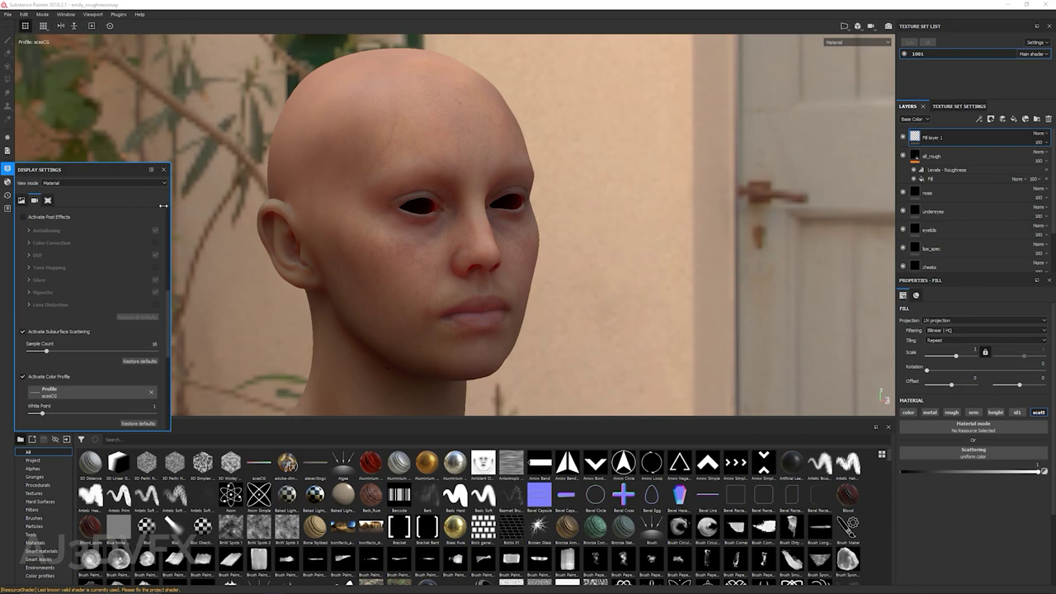
click(7, 168)
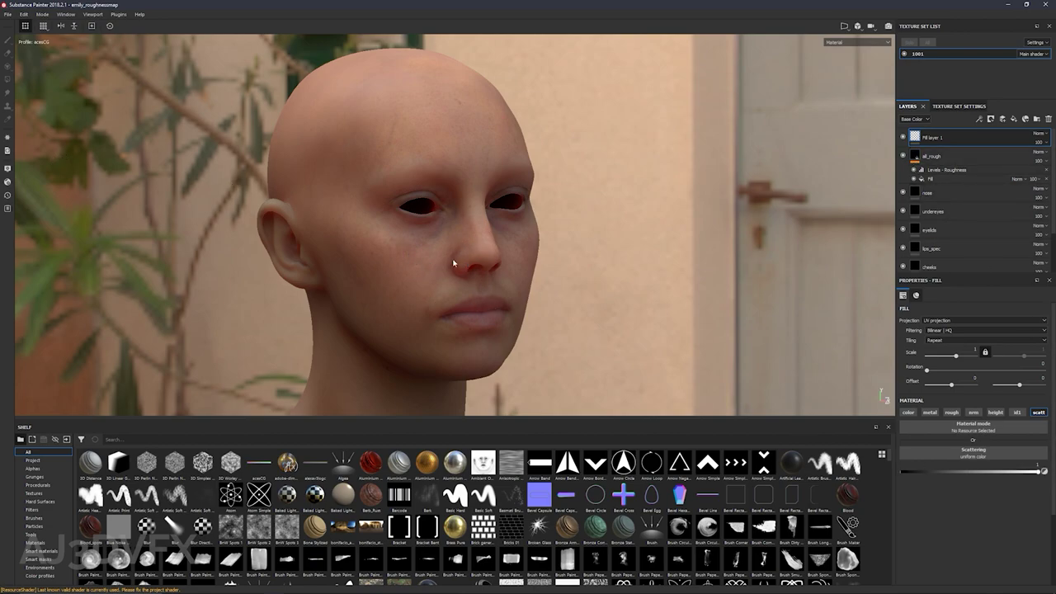
Hide the panels, orbit to view the head frontally, then restore the interface
key(Tab)
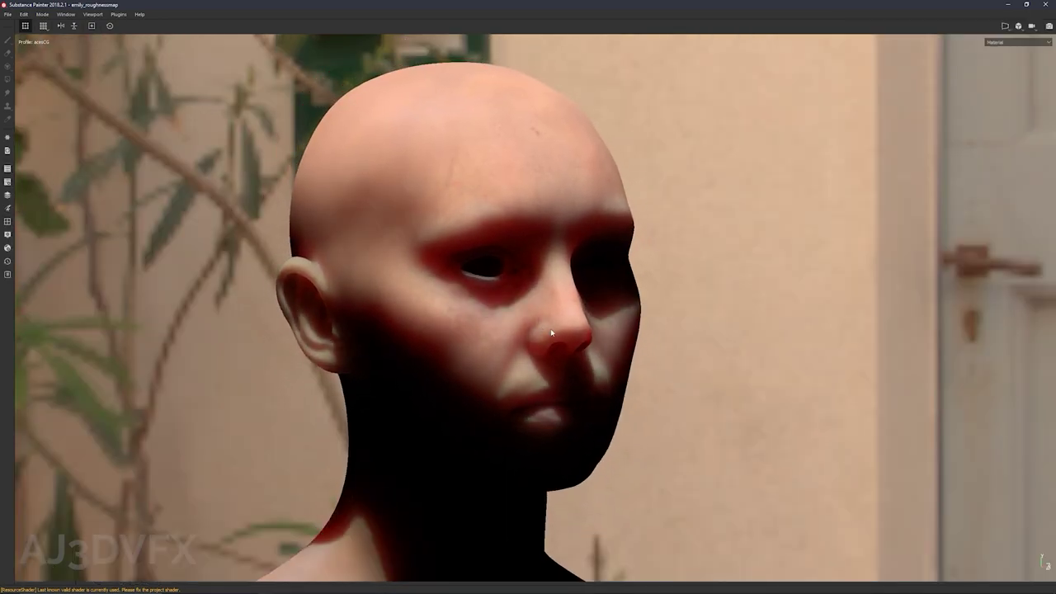
alt+drag(414, 297, 512, 337)
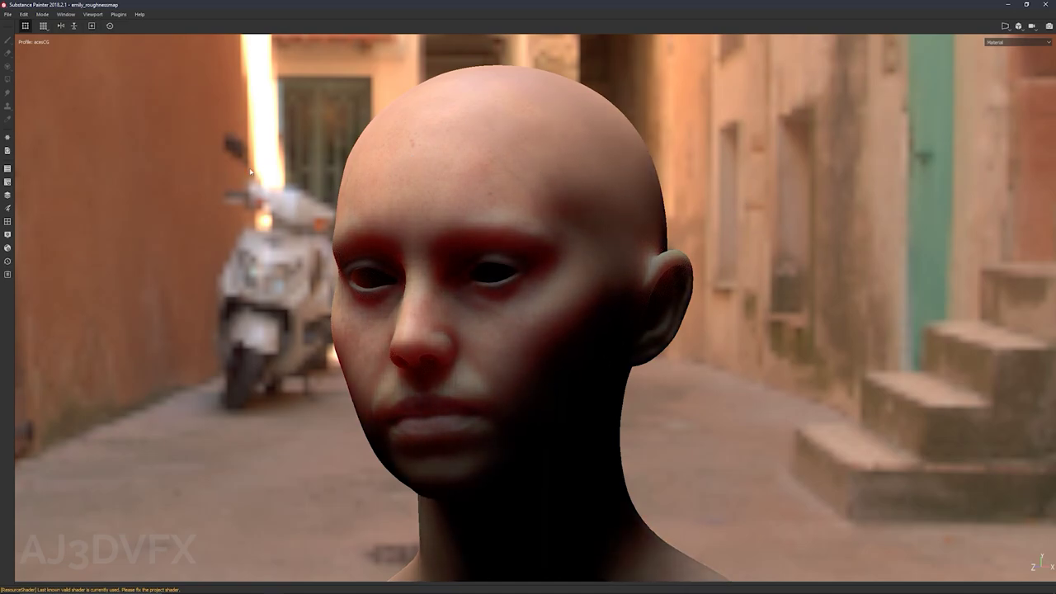
key(Tab)
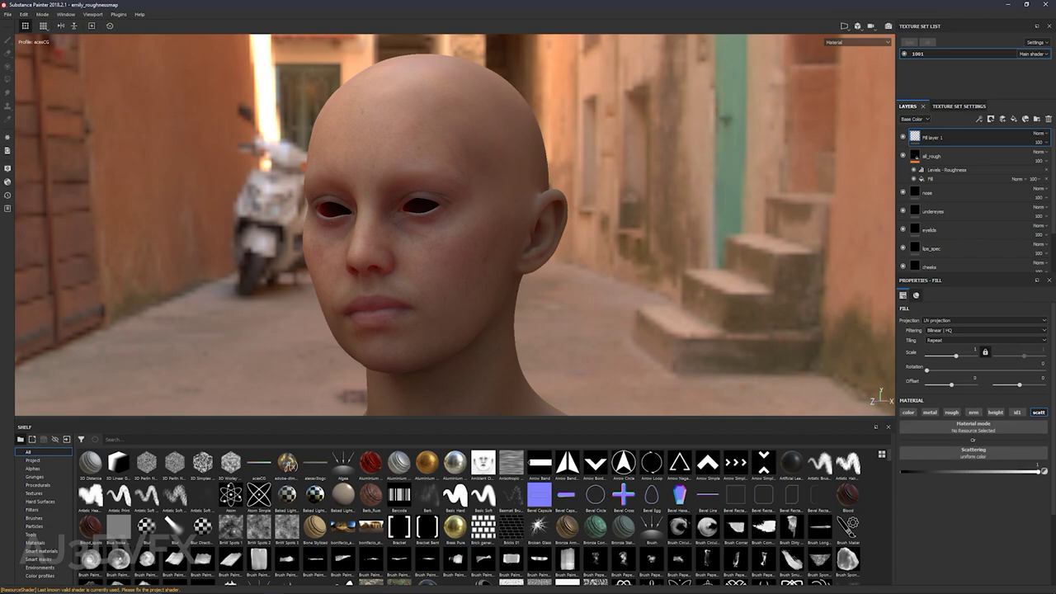
Rename Fill layer 1 to 'scattering'
double_click(931, 138)
click(931, 139)
text(att)
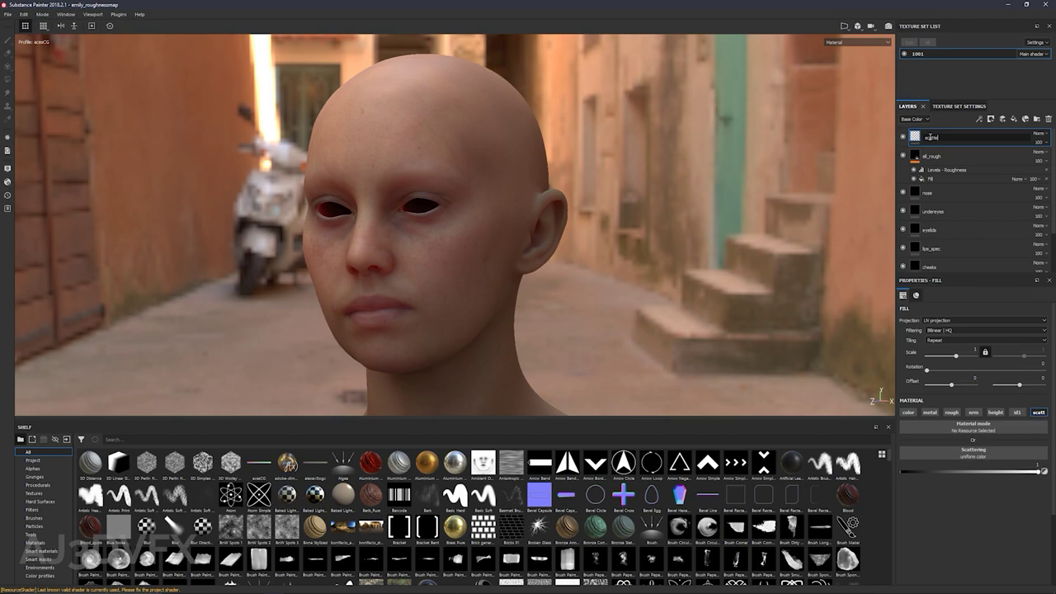
text(cattering)
key(Return)
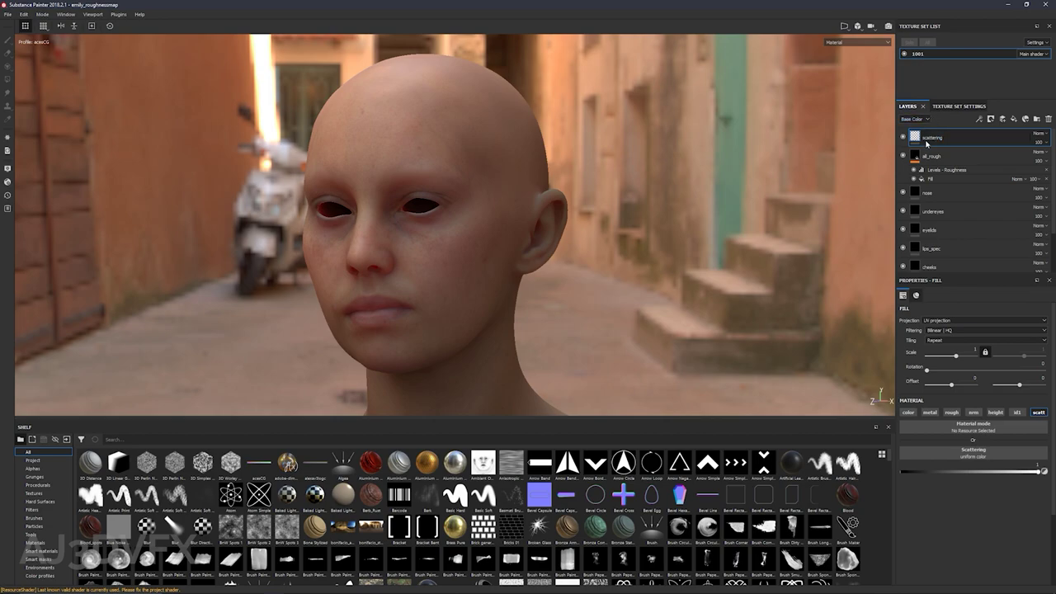
Add a bitmap mask to the scattering layer using the mesh's Thickness map
right_click(926, 142)
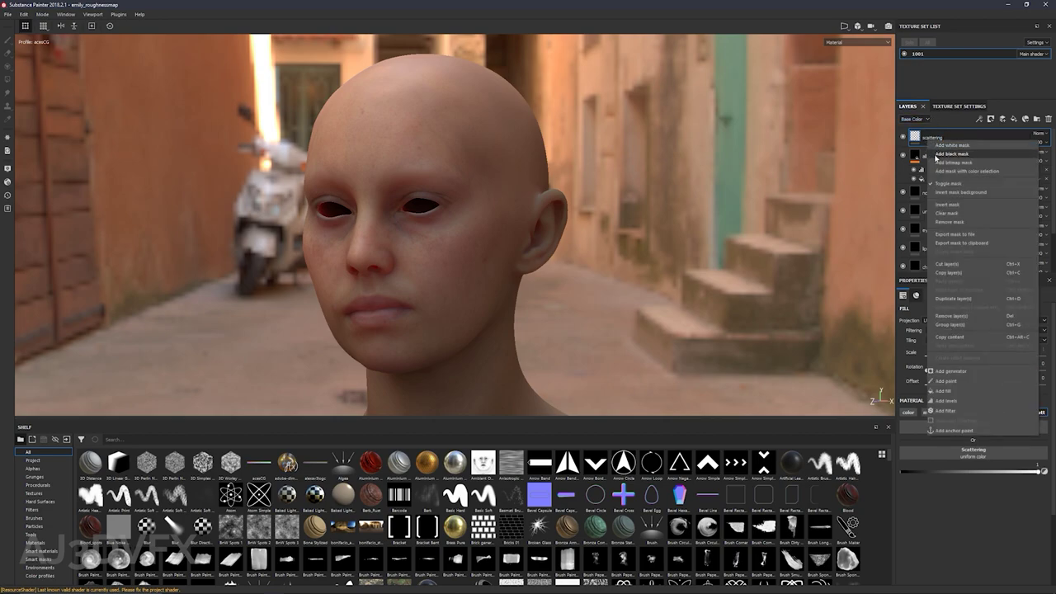
click(950, 162)
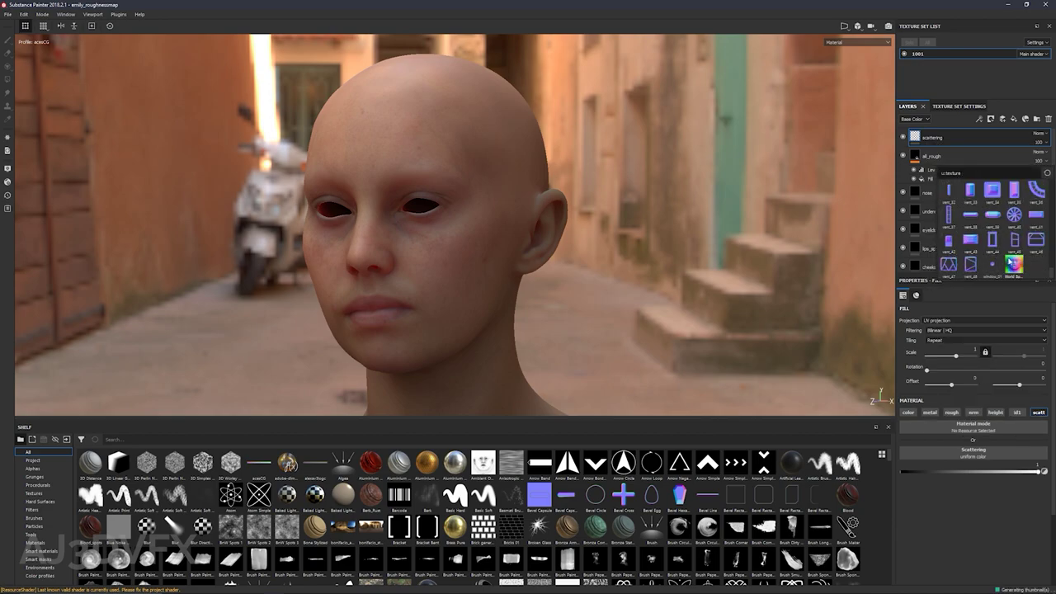
scroll(1004, 254, up, 4)
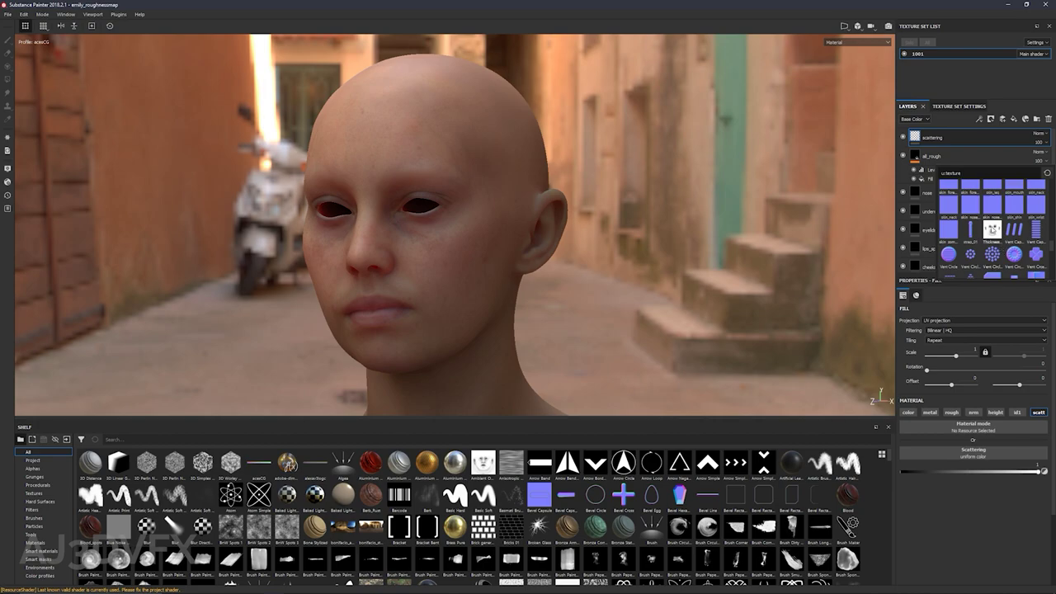
mouse_move(992, 230)
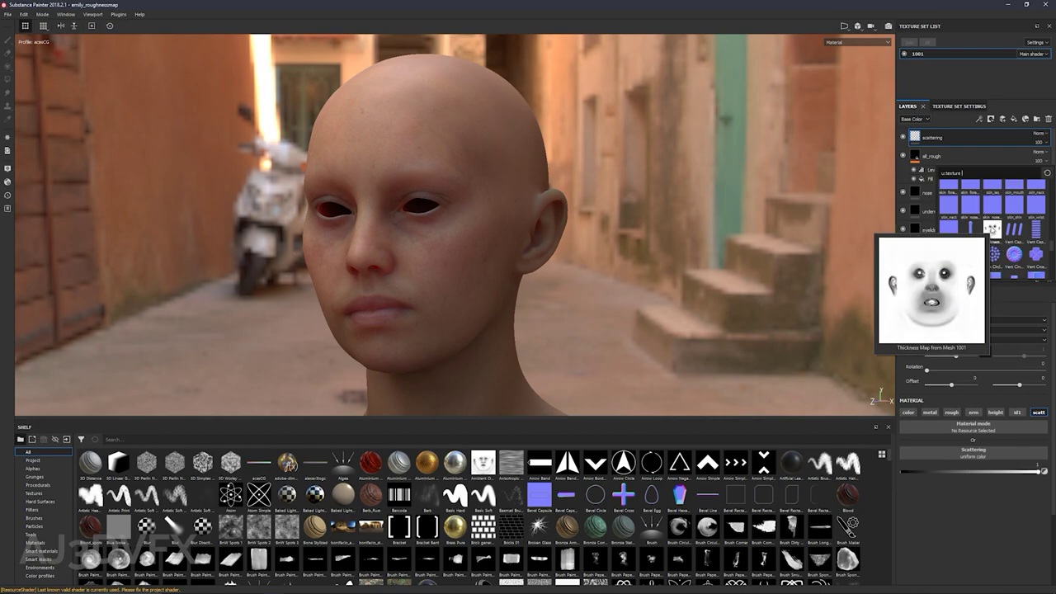
click(993, 230)
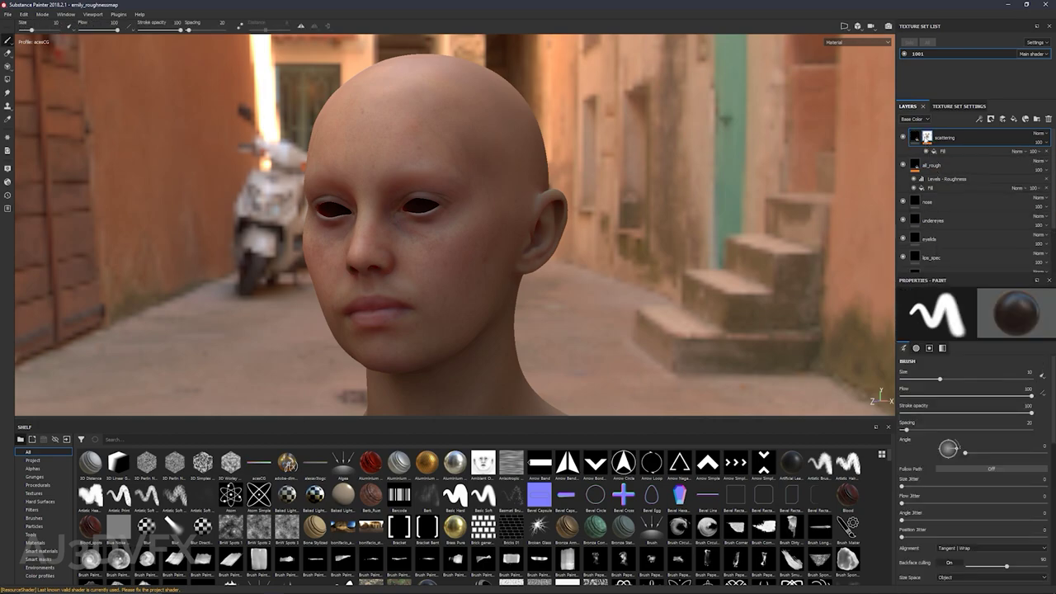
Switch to mask view and add an Invert filter to the scattering layer's thickness mask
key(m)
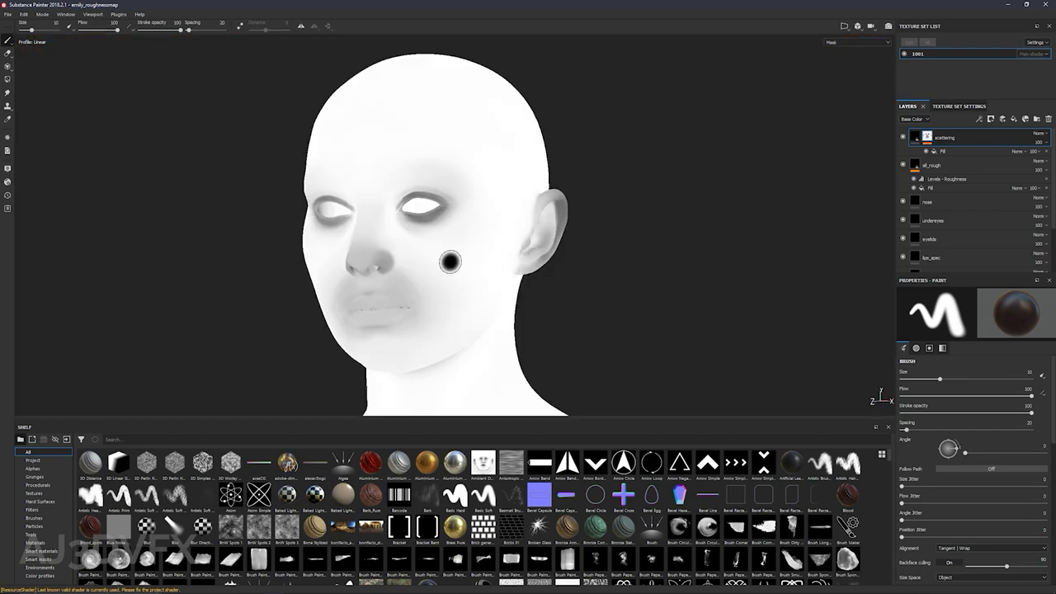
mouse_move(450, 261)
alt+mouse_down()
mouse_move(396, 266)
mouse_move(488, 325)
mouse_move(405, 262)
mouse_move(419, 263)
mouse_move(371, 265)
mouse_move(424, 273)
mouse_move(409, 212)
alt+mouse_up()
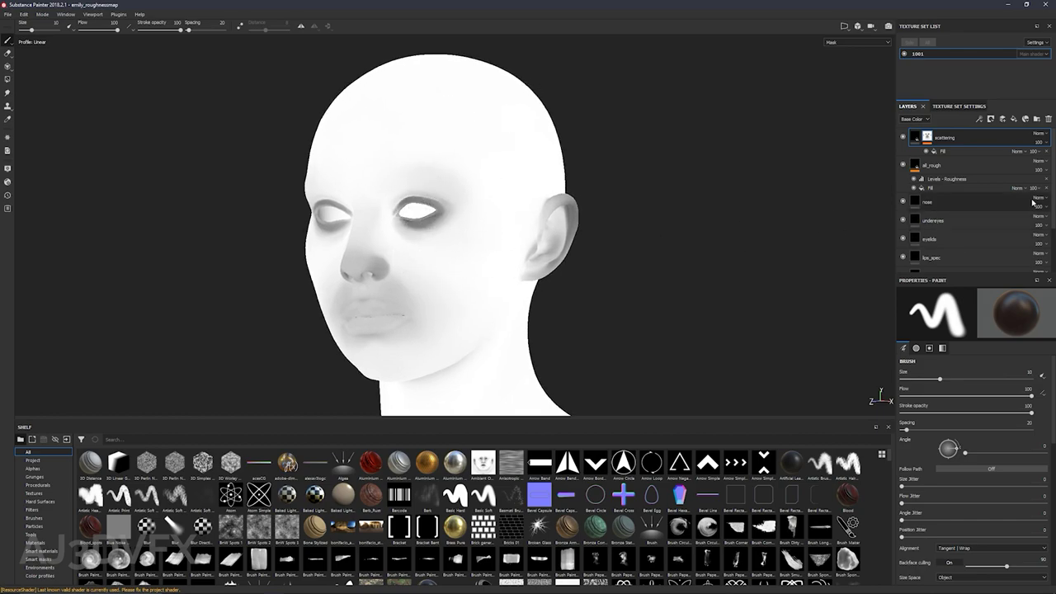
right_click(924, 142)
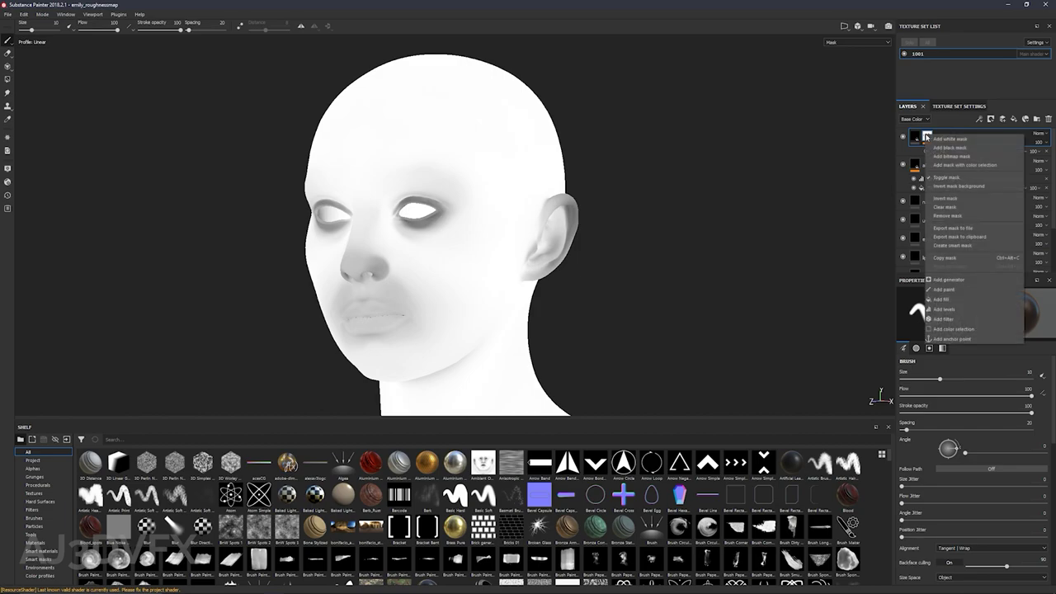
click(953, 319)
click(967, 312)
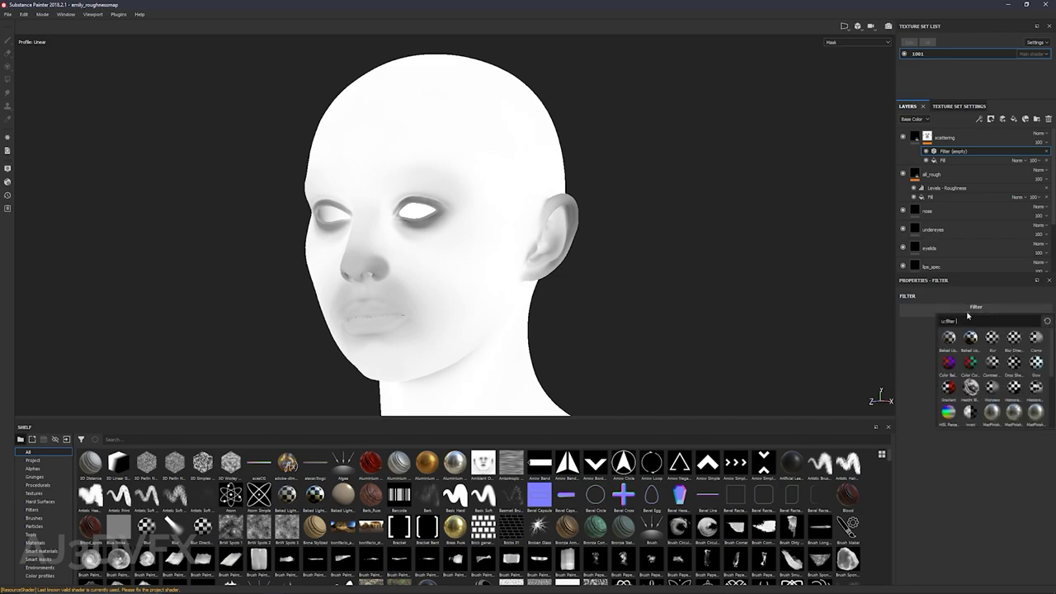
scroll(990, 375, down, 1)
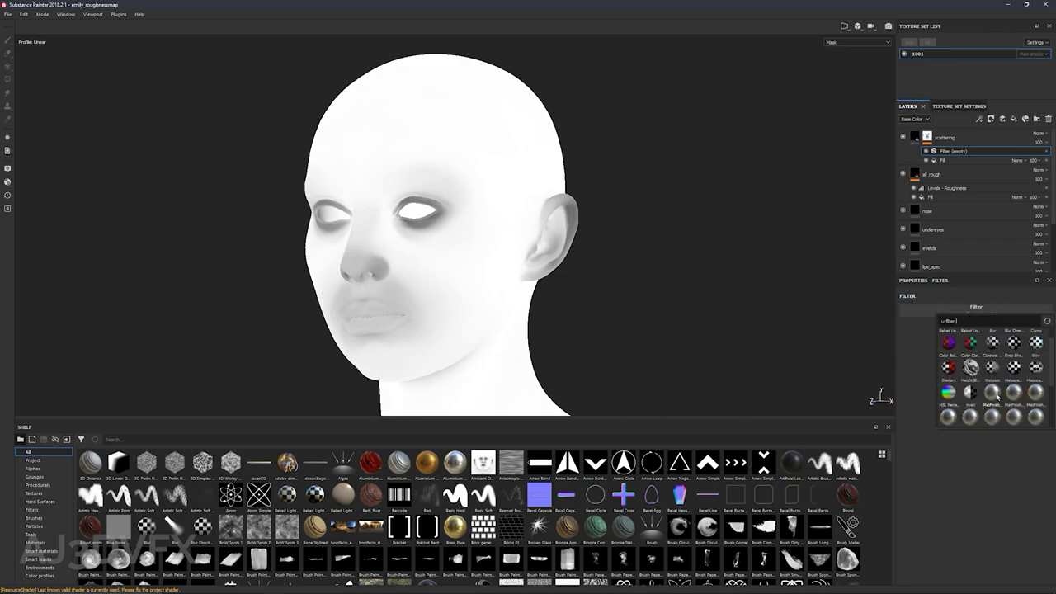
click(971, 394)
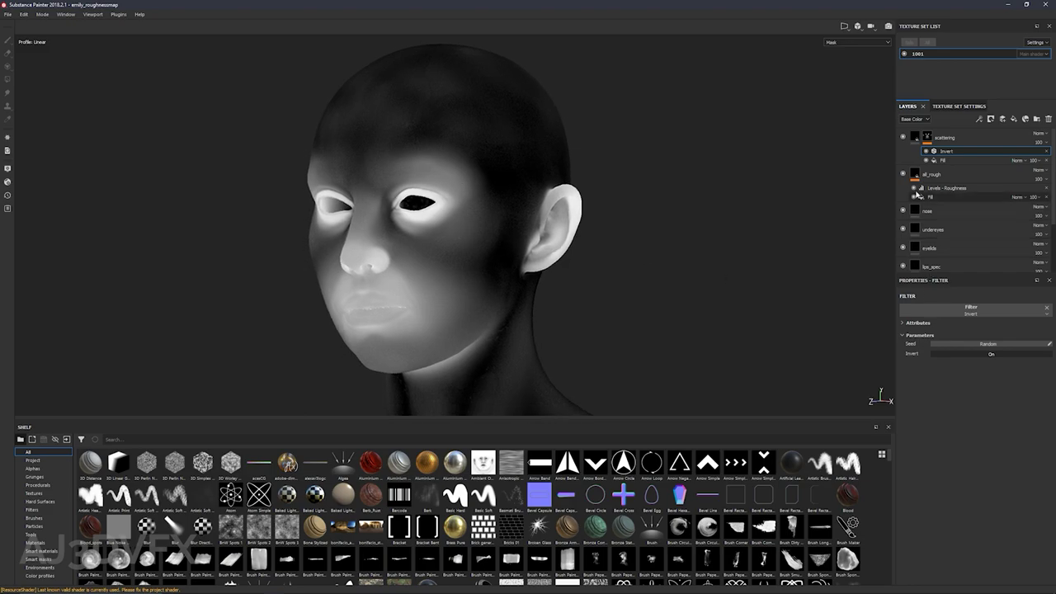
Return to the material render and rotate the environment lighting around the head
click(944, 138)
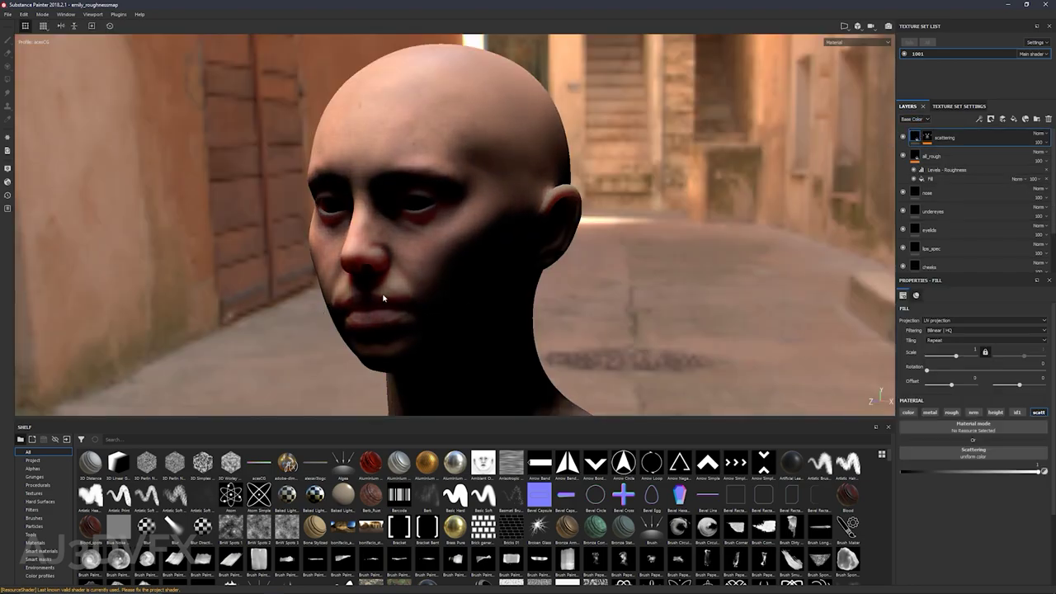
mouse_move(446, 284)
shift+right_down()
mouse_move(434, 285)
mouse_move(481, 285)
mouse_move(465, 282)
shift+right_up()
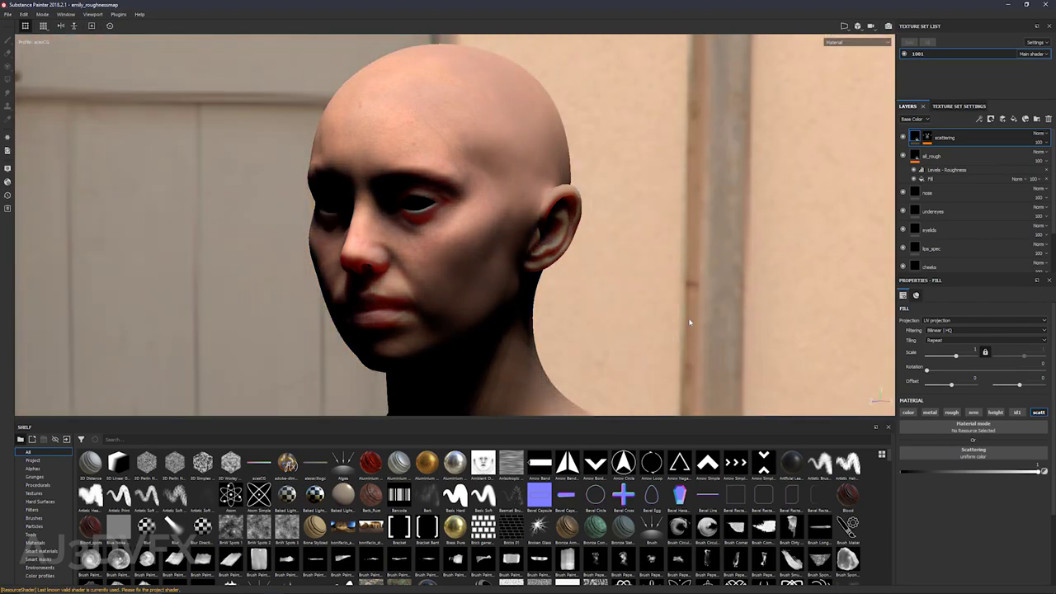
right_click(927, 136)
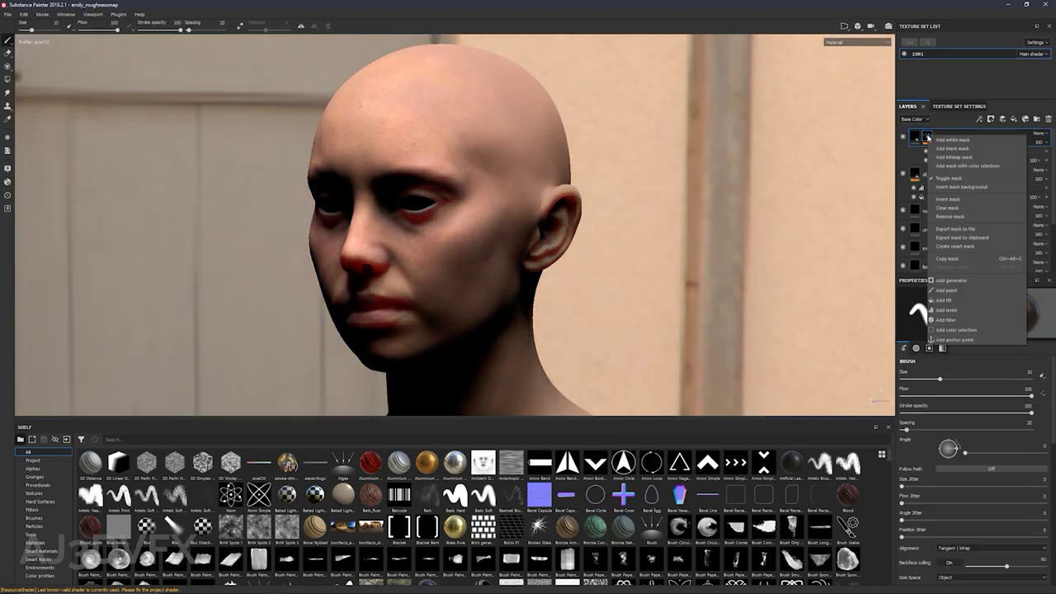
Add a Blur filter at intensity about 15.58 to the scattering mask, then return to material view
key(Escape)
alt+click(926, 137)
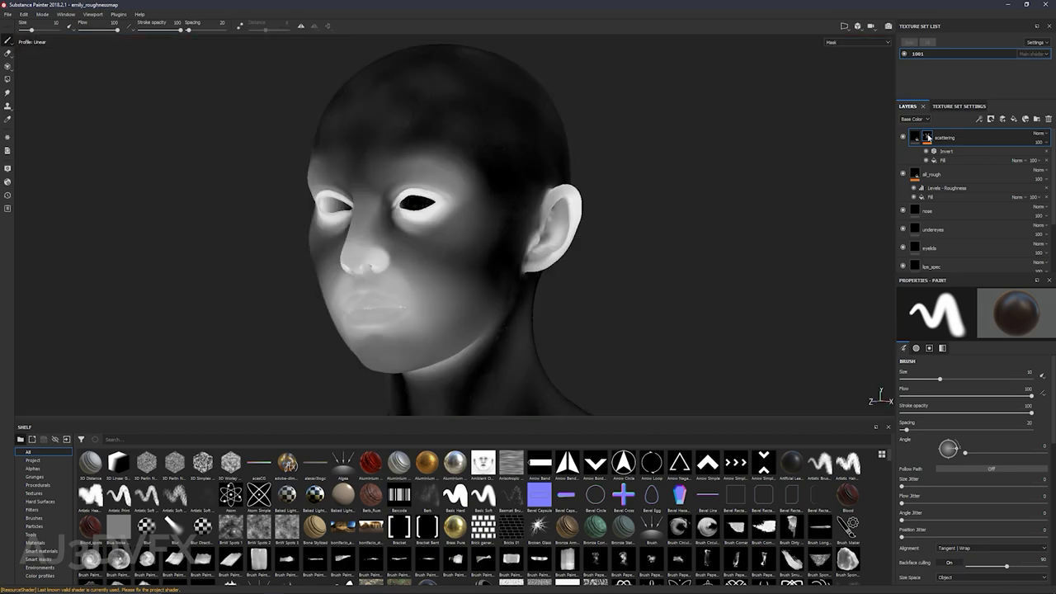
right_click(927, 137)
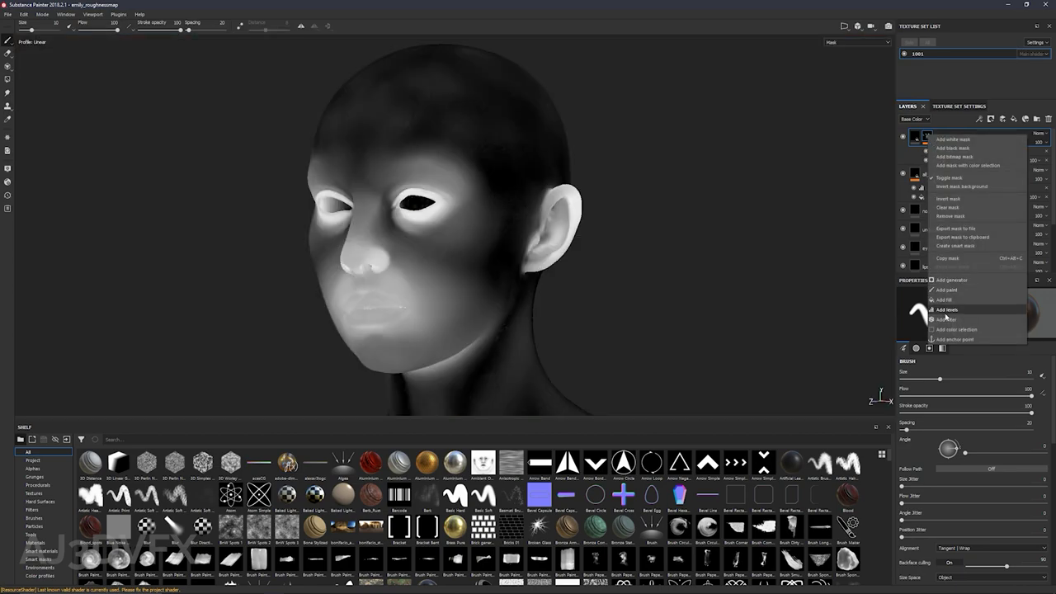
click(946, 319)
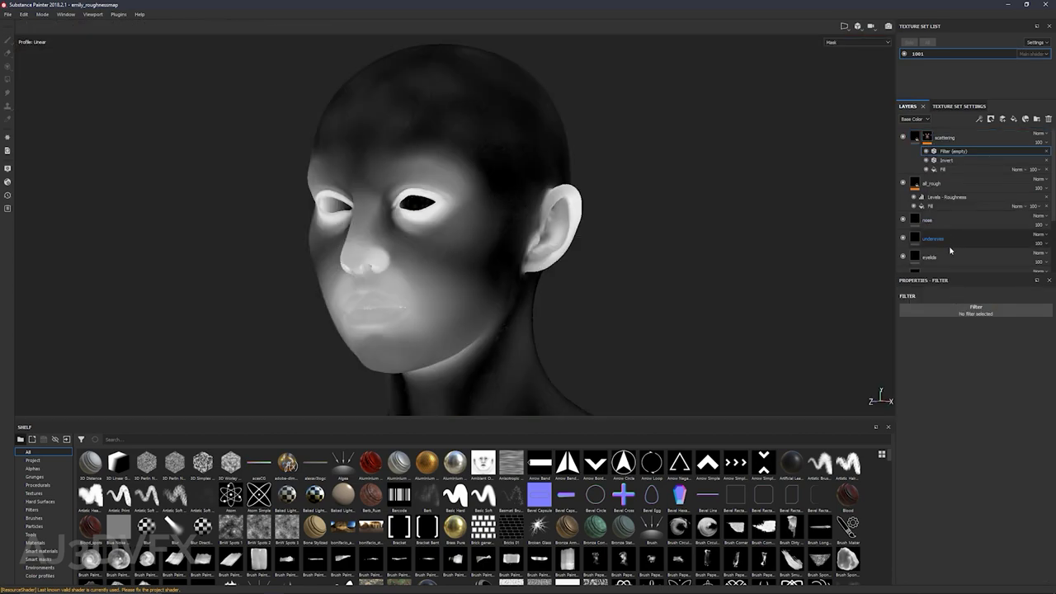
click(959, 310)
scroll(994, 384, down, 4)
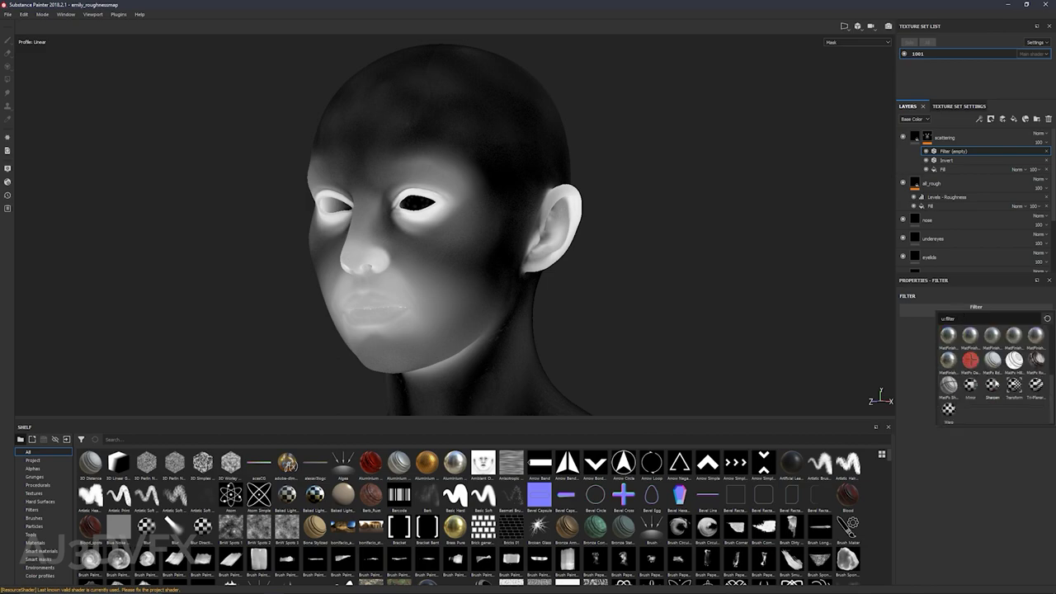
scroll(995, 399, up, 5)
click(992, 337)
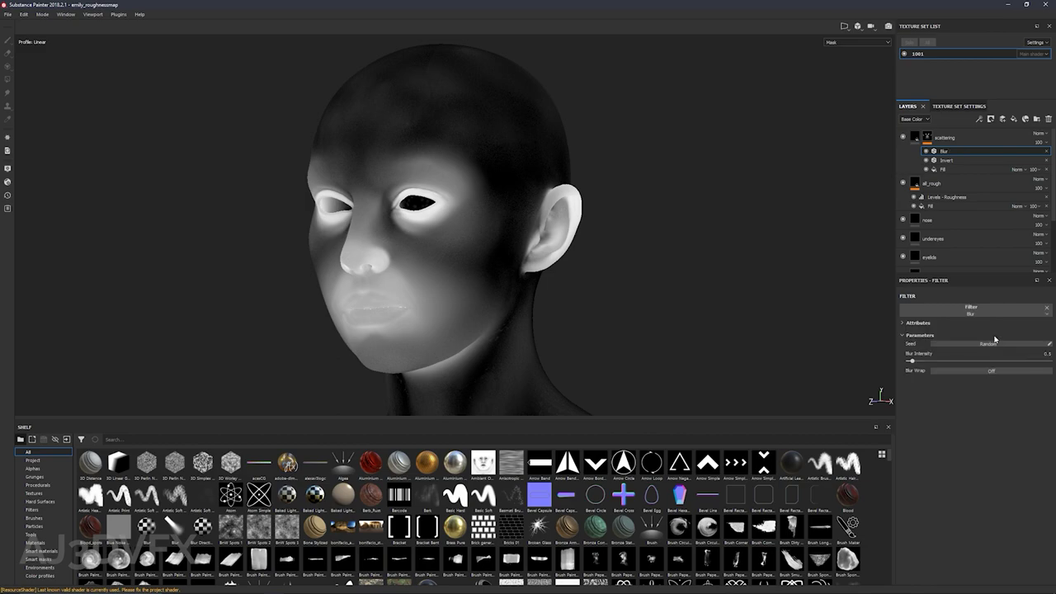
drag(912, 363, 1046, 368)
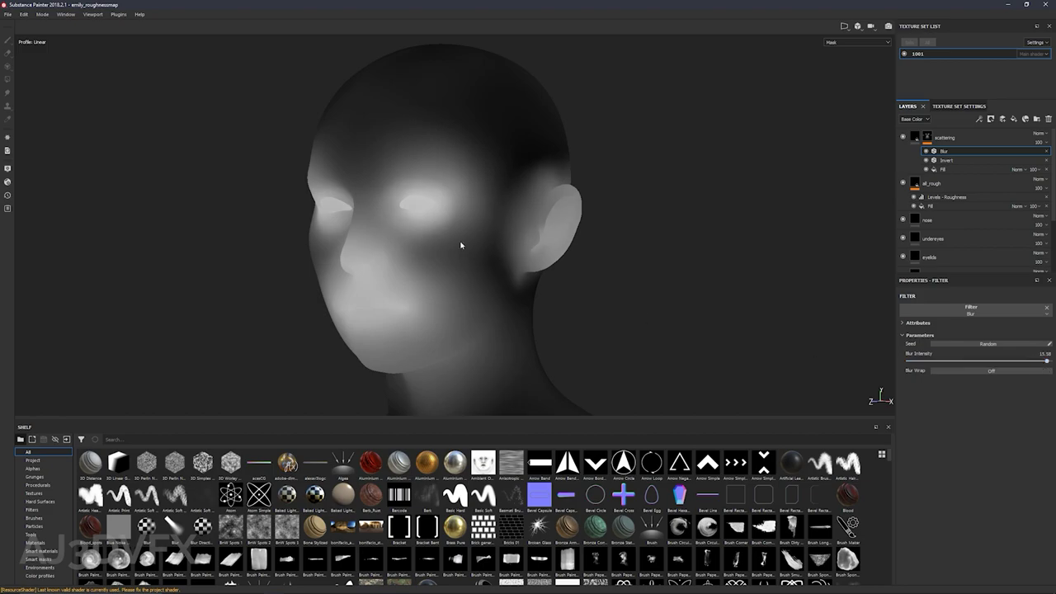
alt+drag(461, 245, 446, 260)
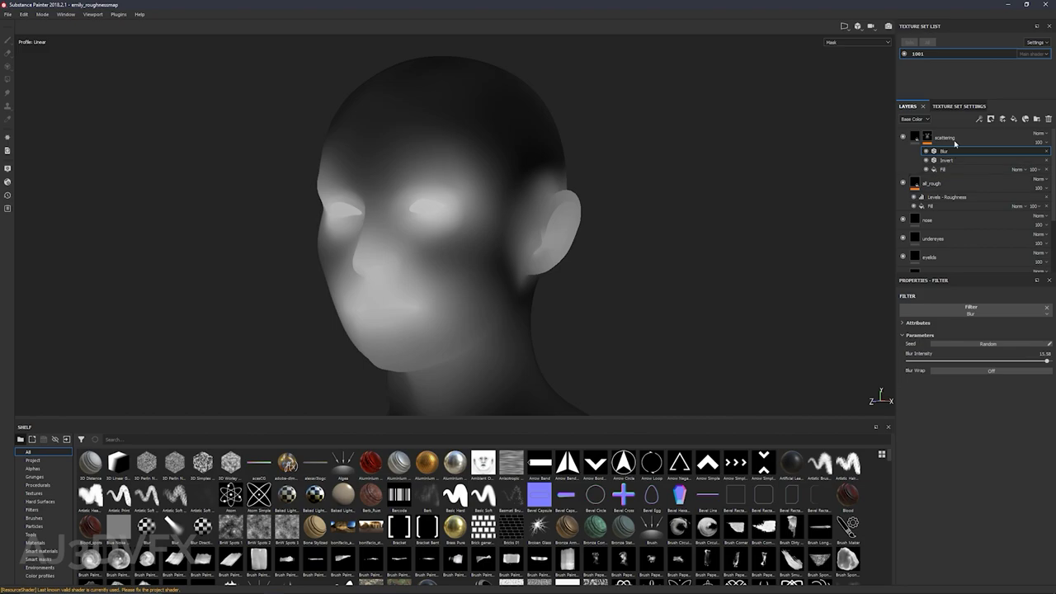
click(920, 133)
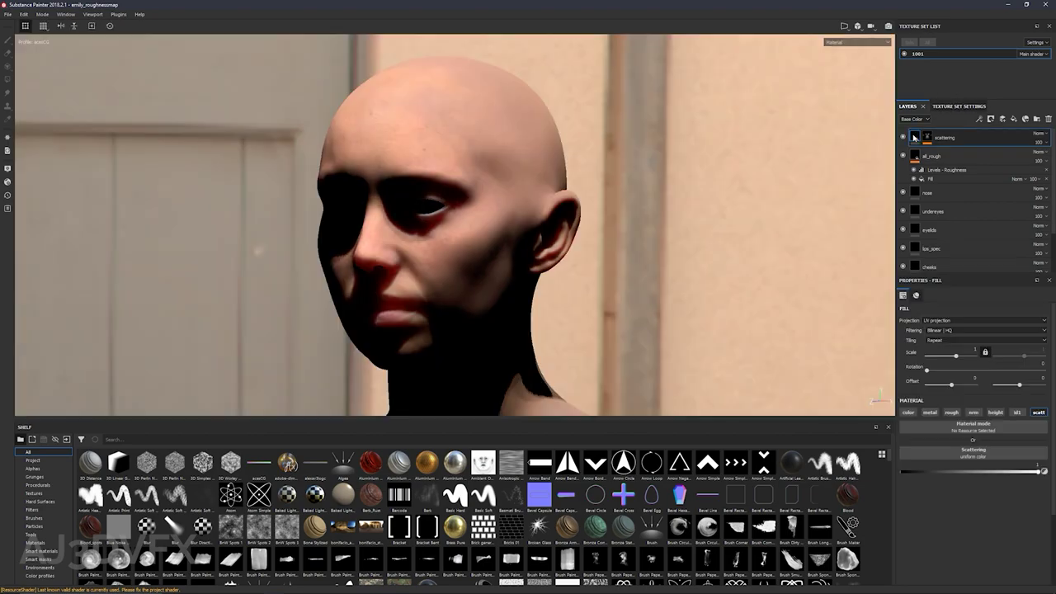
Rotate the HDRI environment around the head, with panels hidden, so the face is lit more evenly
shift+right_drag(454, 263, 420, 222)
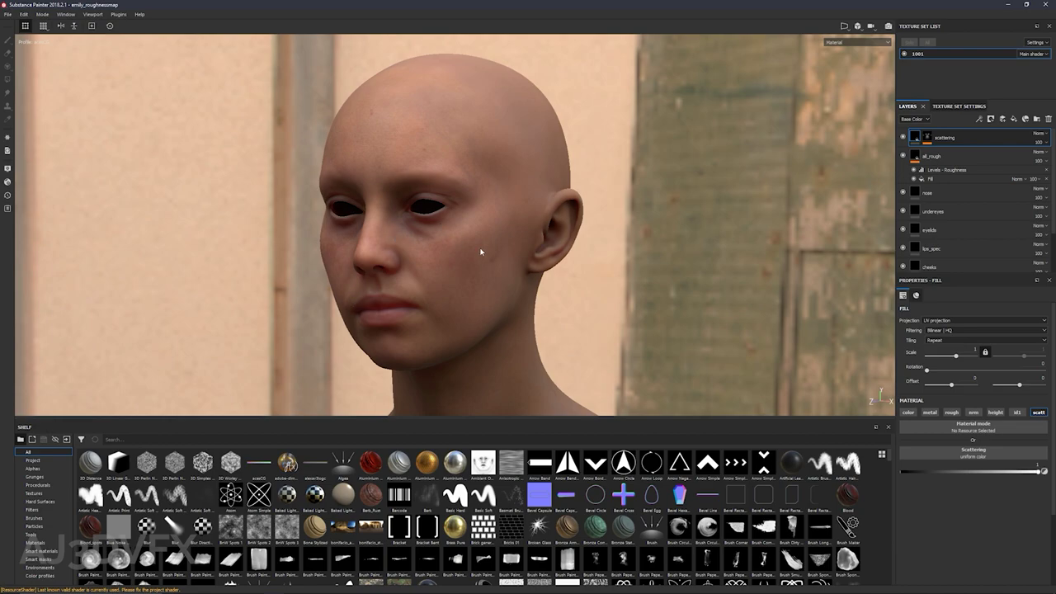
key(Tab)
shift+right_drag(451, 269, 648, 200)
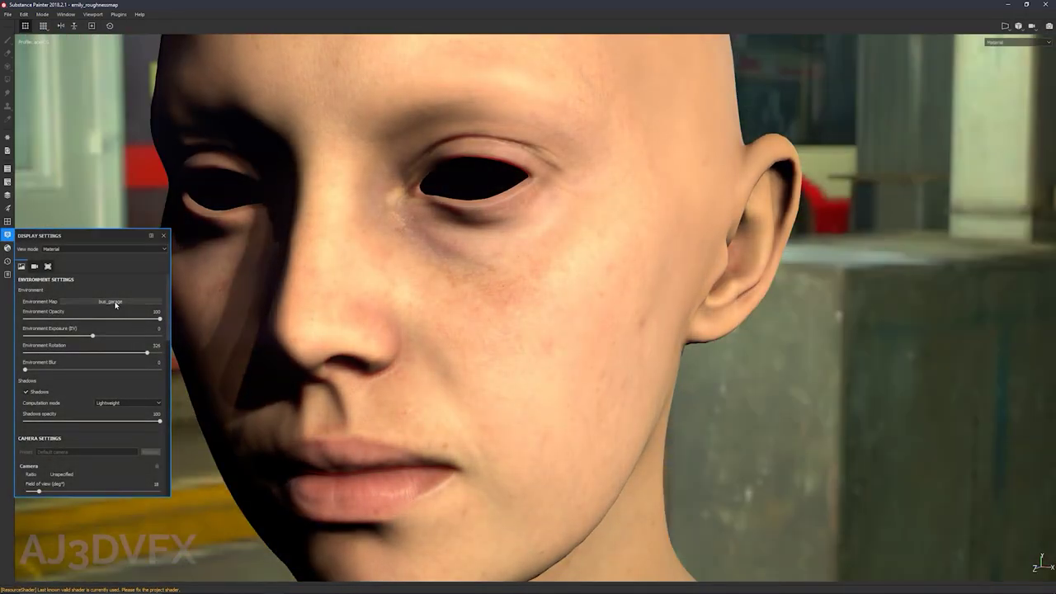
Switch the environment map to tomoco_studio with an environment rotation of 16
click(108, 301)
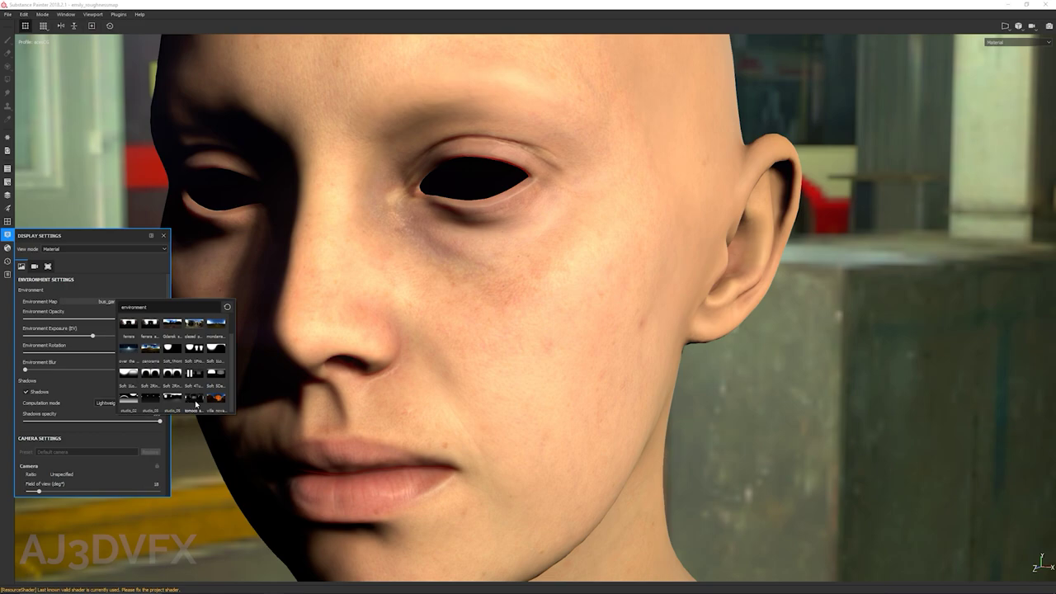
click(195, 398)
shift+right_drag(165, 398, 543, 373)
Orbit to the head's profile and rotate the studio lighting around the face
alt+drag(543, 373, 672, 331)
shift+right_drag(672, 330, 535, 349)
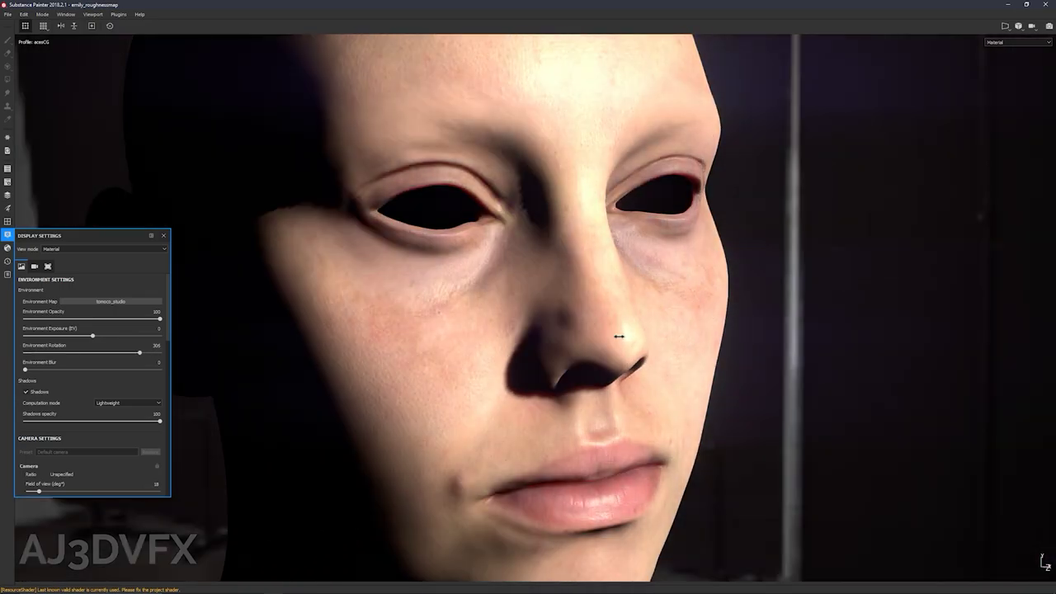
shift+right_drag(620, 337, 534, 366)
alt+drag(534, 367, 528, 338)
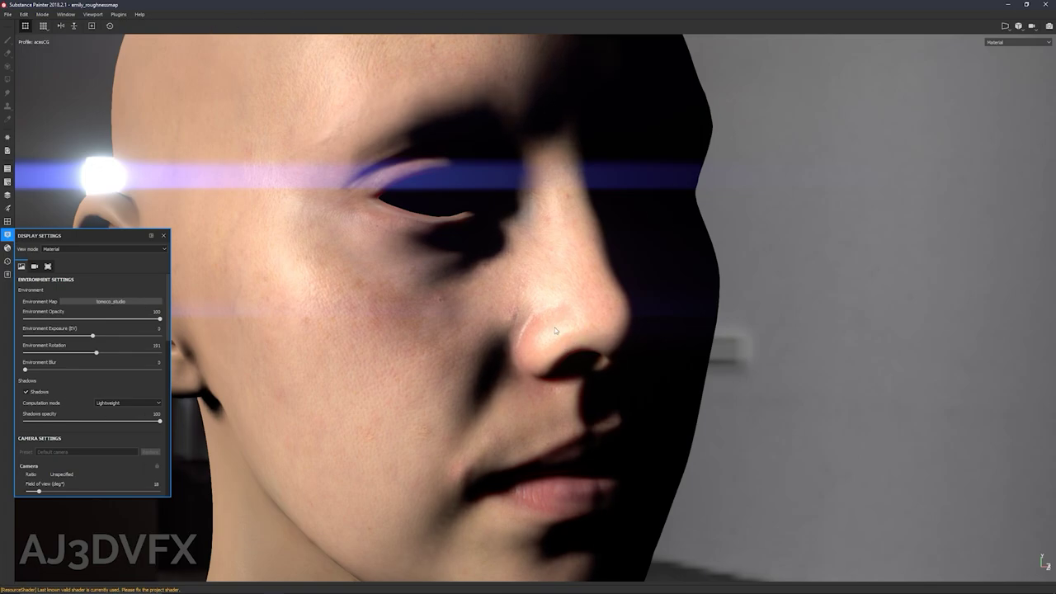
Turn off the Glare post effect in Display Settings to remove the streak
click(7, 248)
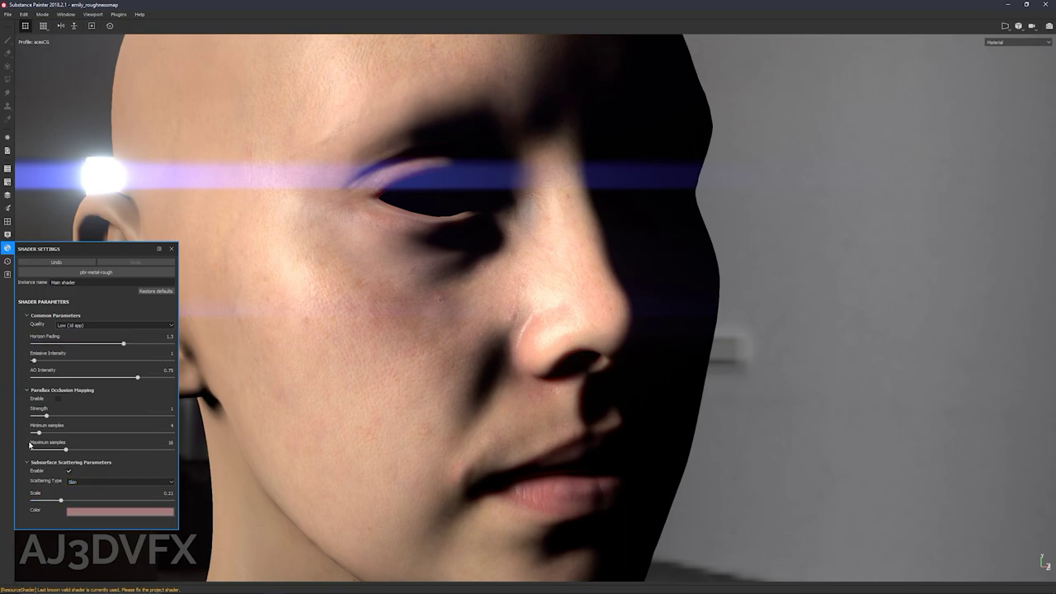
click(7, 234)
scroll(25, 343, down, 5)
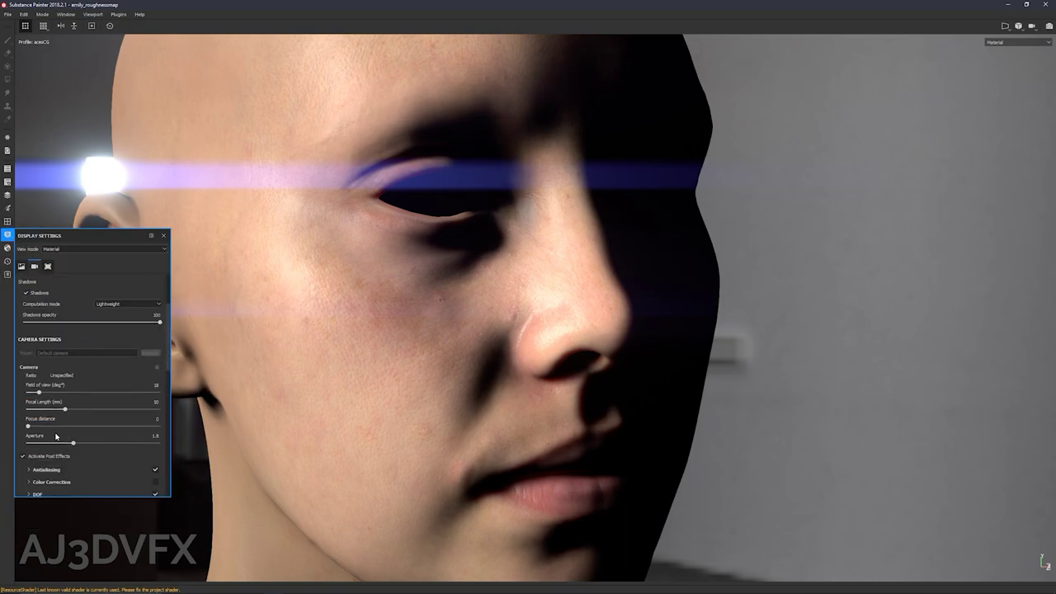
click(155, 420)
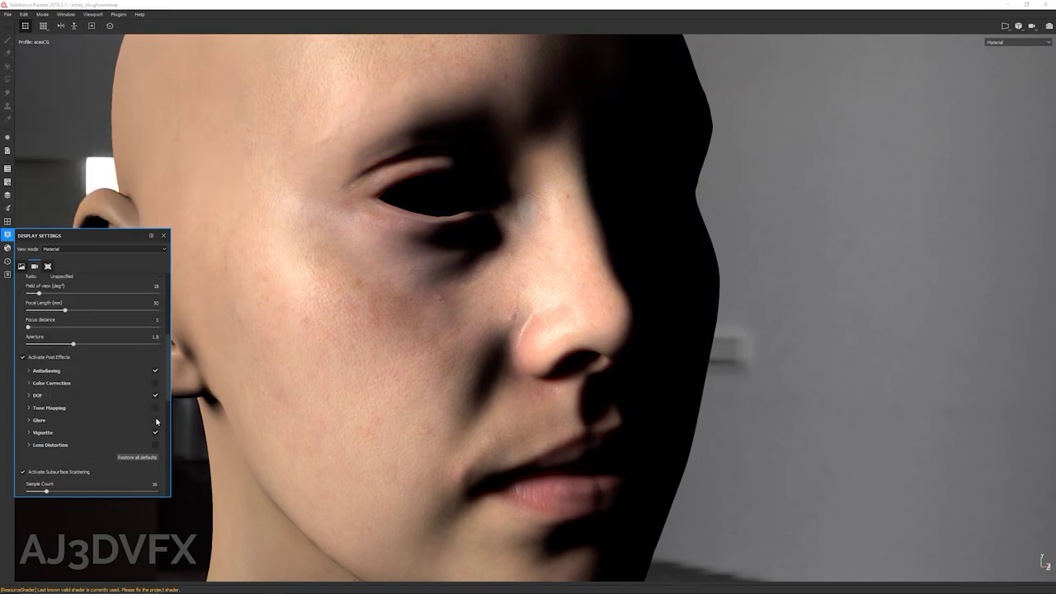
click(7, 237)
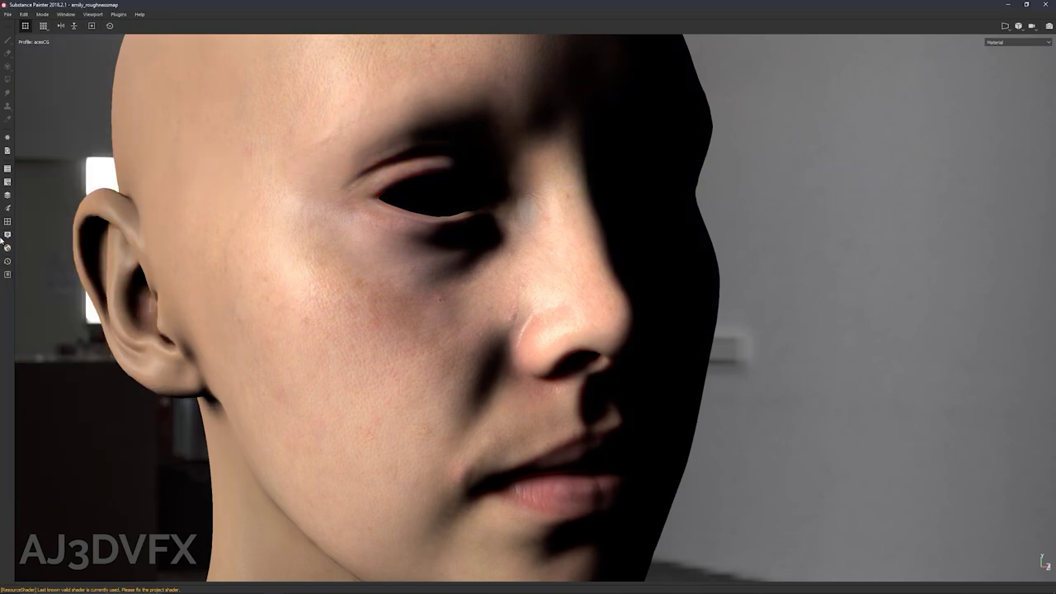
Set the shader Quality to High (64 spp)
click(6, 236)
click(7, 247)
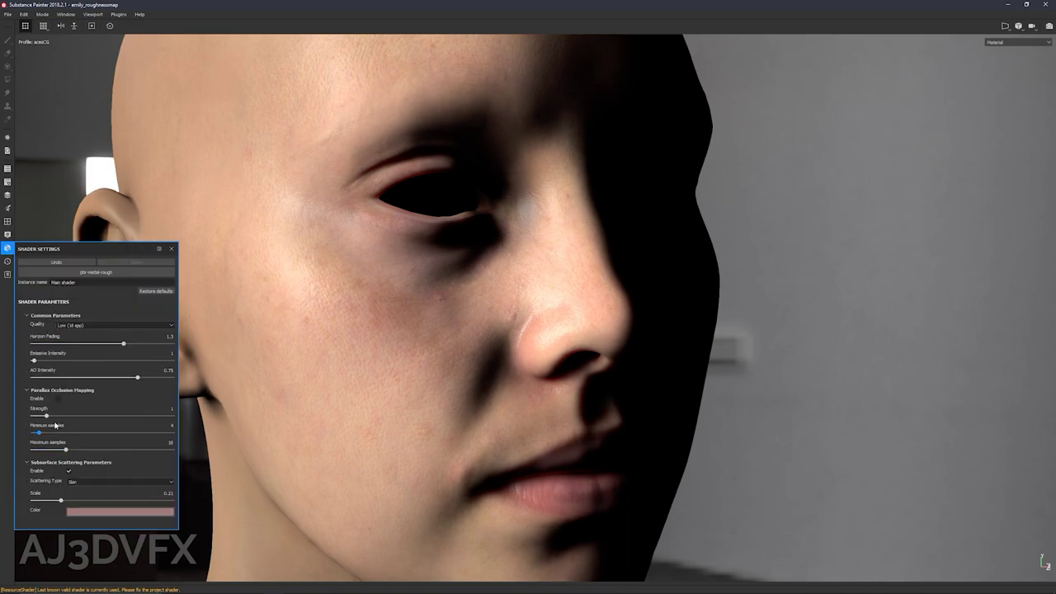
click(74, 325)
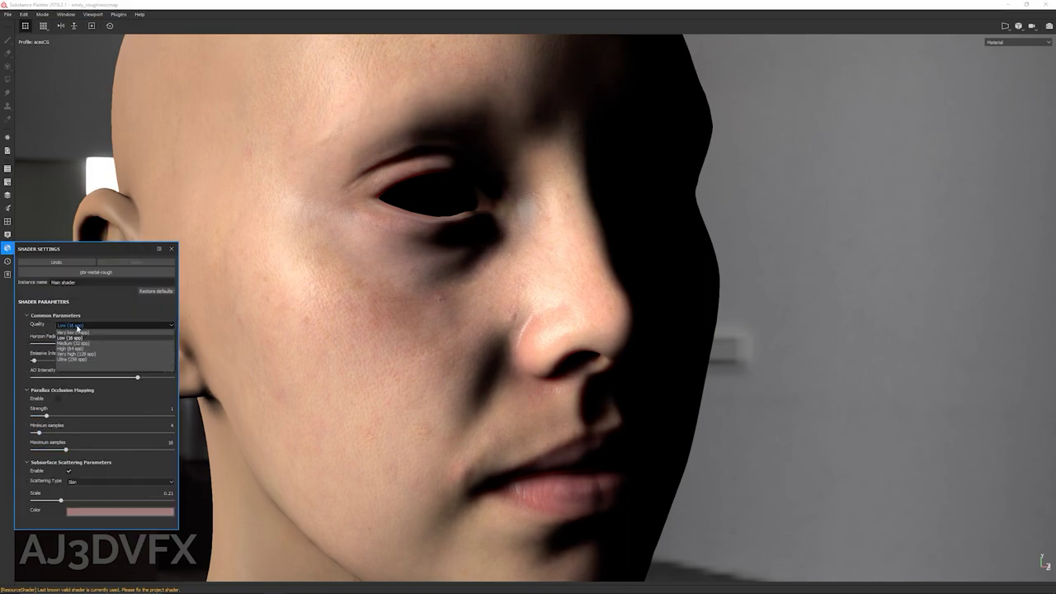
click(29, 333)
click(79, 326)
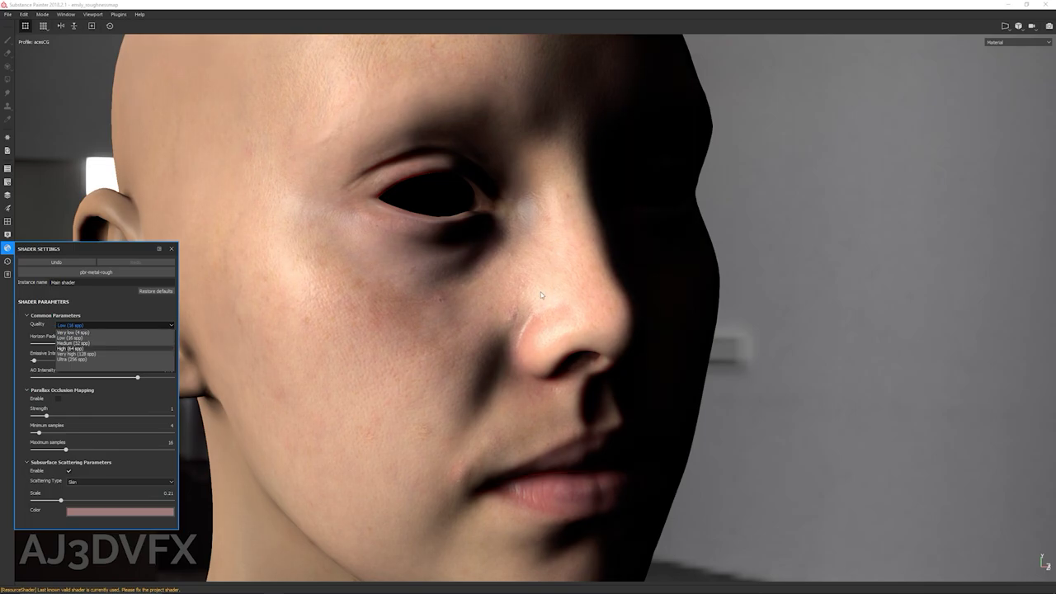
click(72, 348)
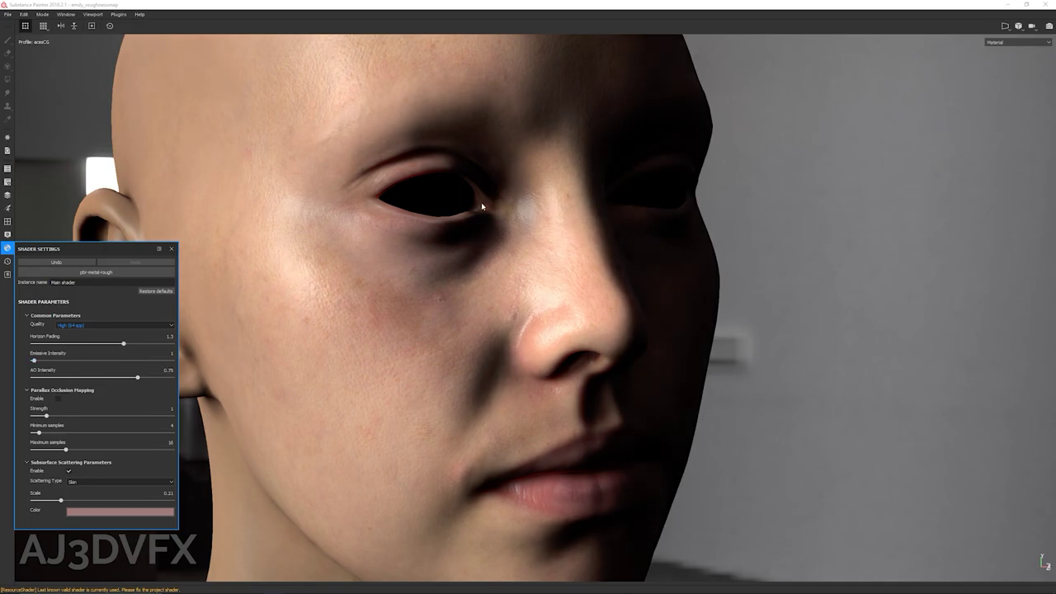
Orbit to the head's other side and rotate the environment lighting around it
alt+drag(324, 289, 599, 328)
shift+right_drag(599, 328, 527, 375)
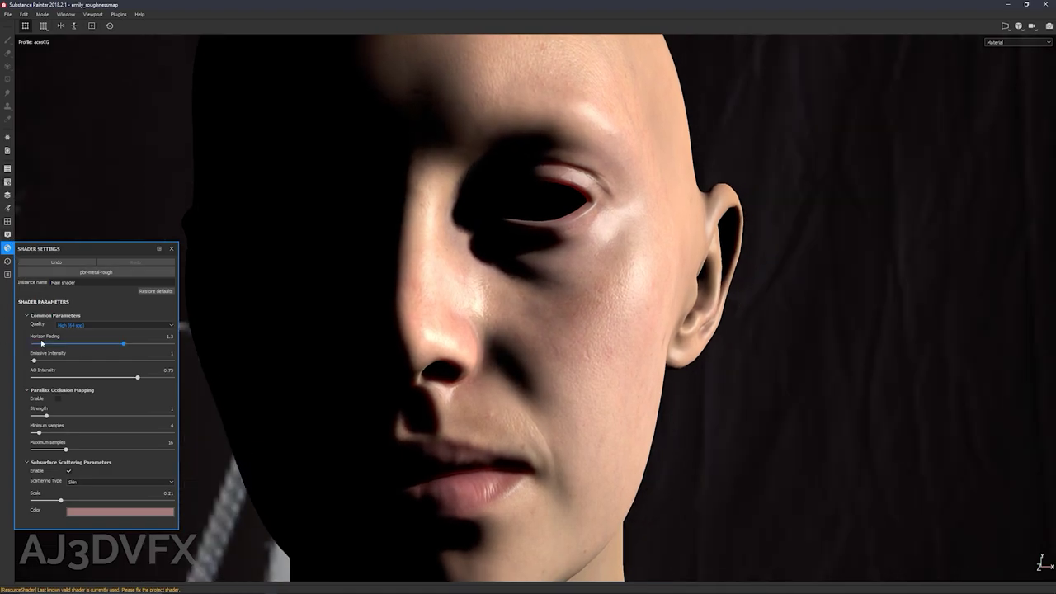
click(8, 235)
Untick Shadows, then try shader Quality at Low (16 spp) before returning to High (64 spp)
scroll(22, 317, up, 3)
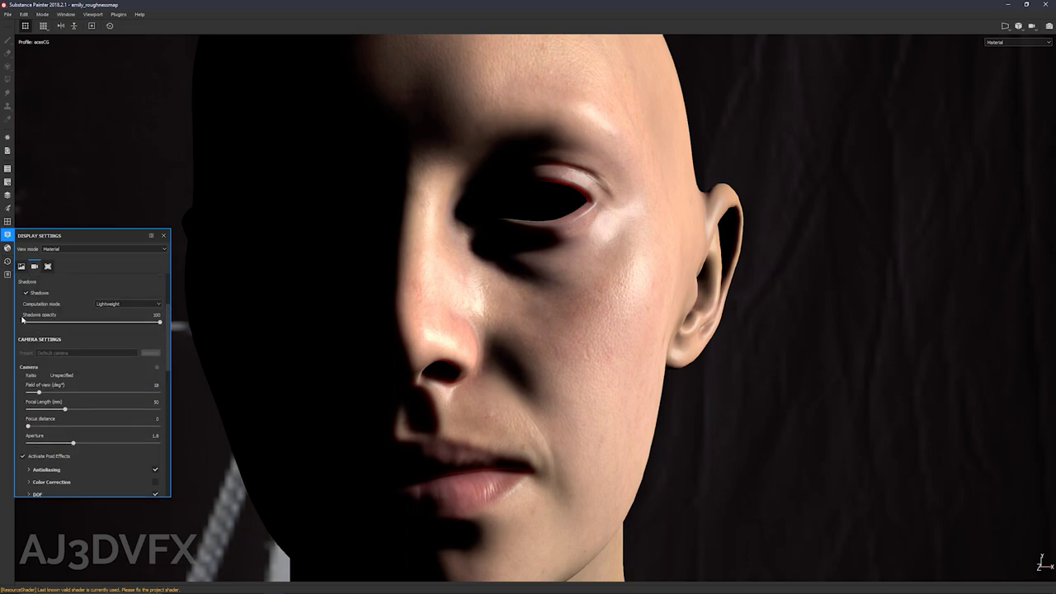
click(29, 294)
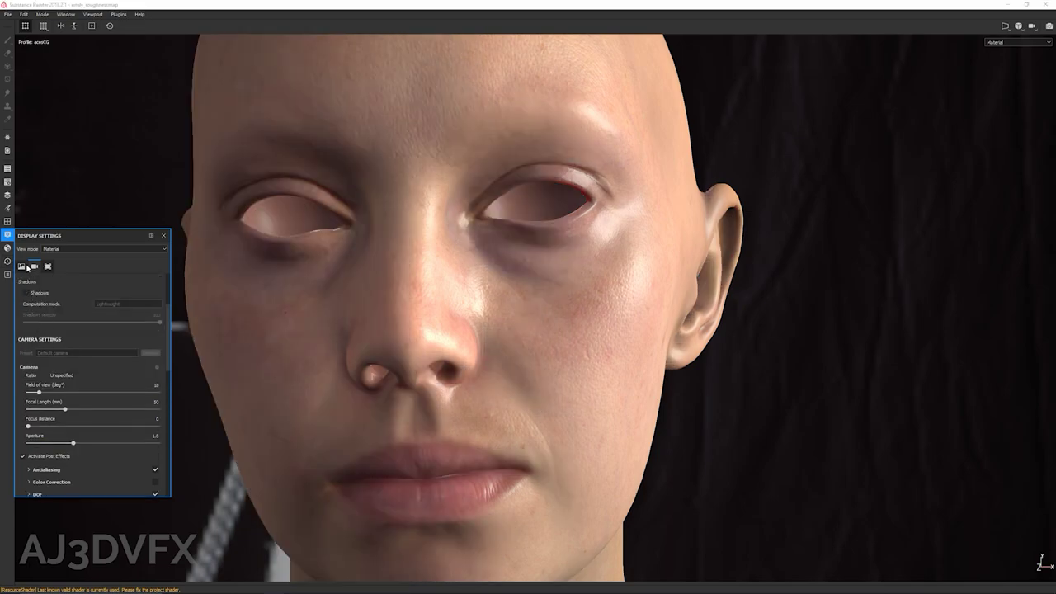
click(8, 248)
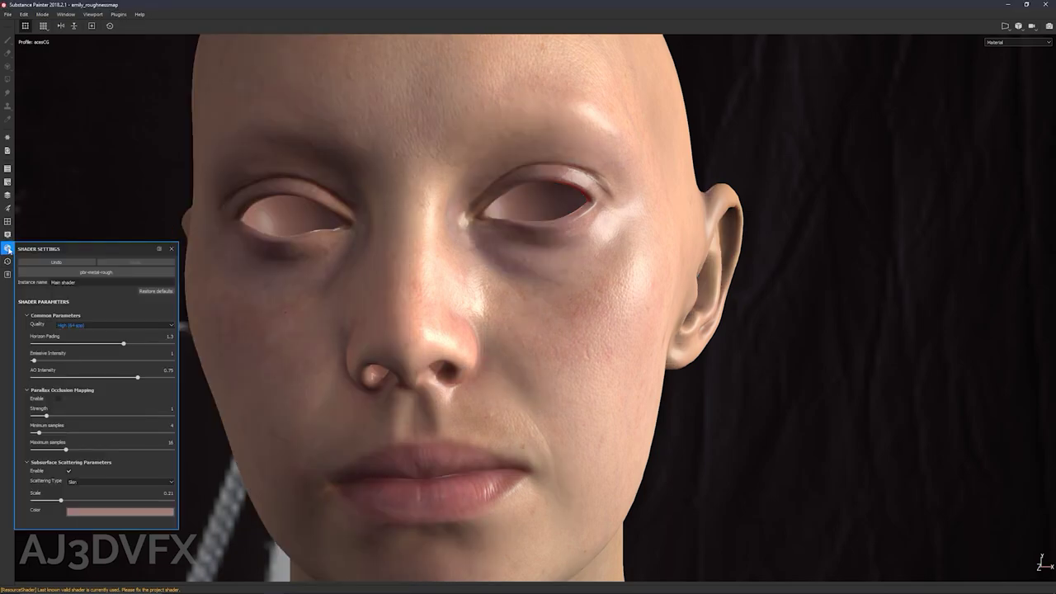
click(65, 326)
click(69, 339)
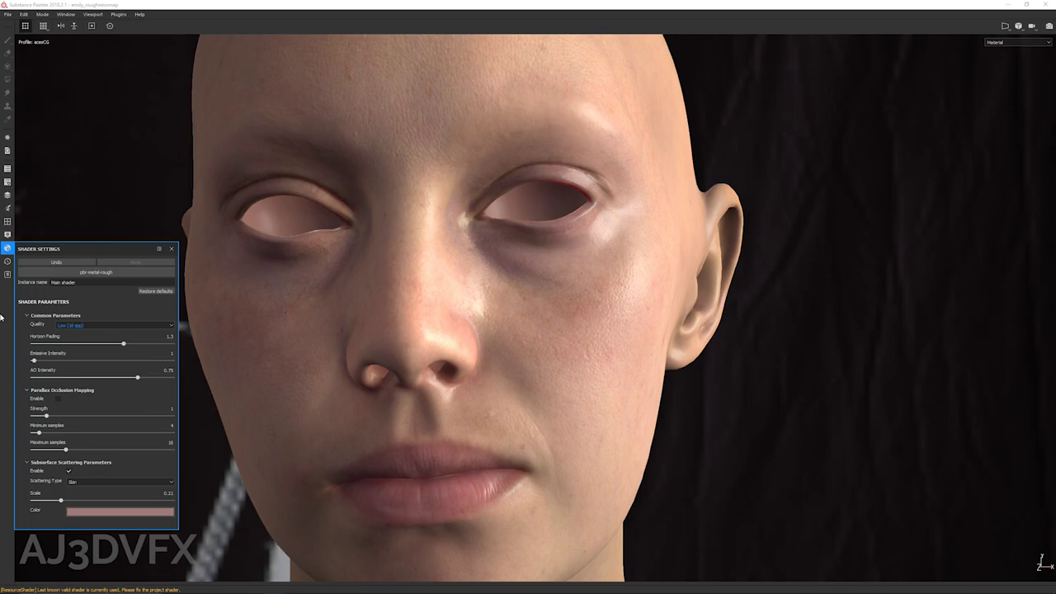
click(66, 325)
click(72, 352)
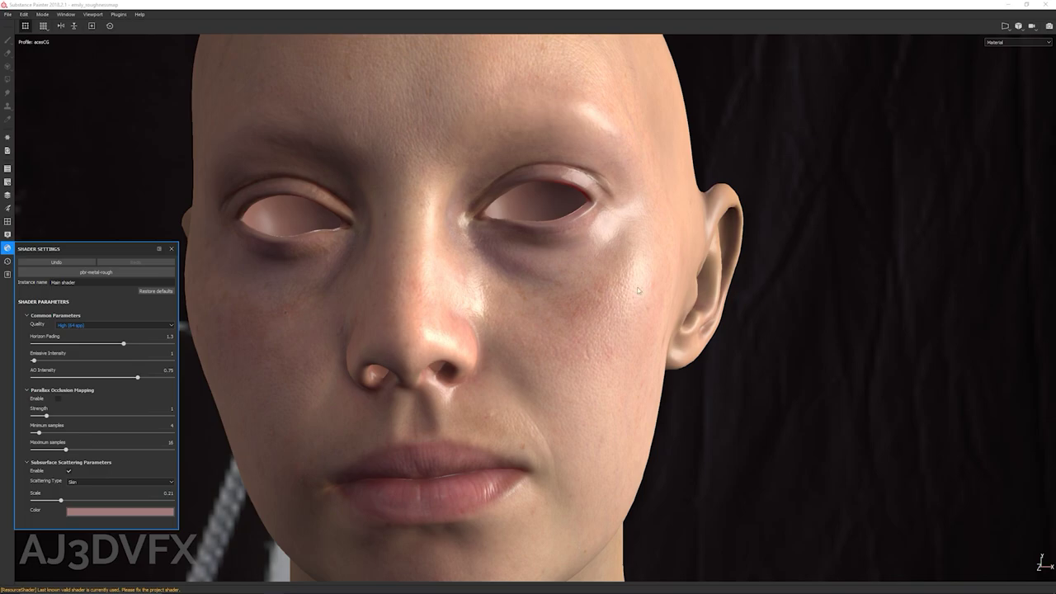
From a frontal view, compare Low (16 spp) against High (64 spp) again, keeping High
alt+drag(539, 285, 469, 328)
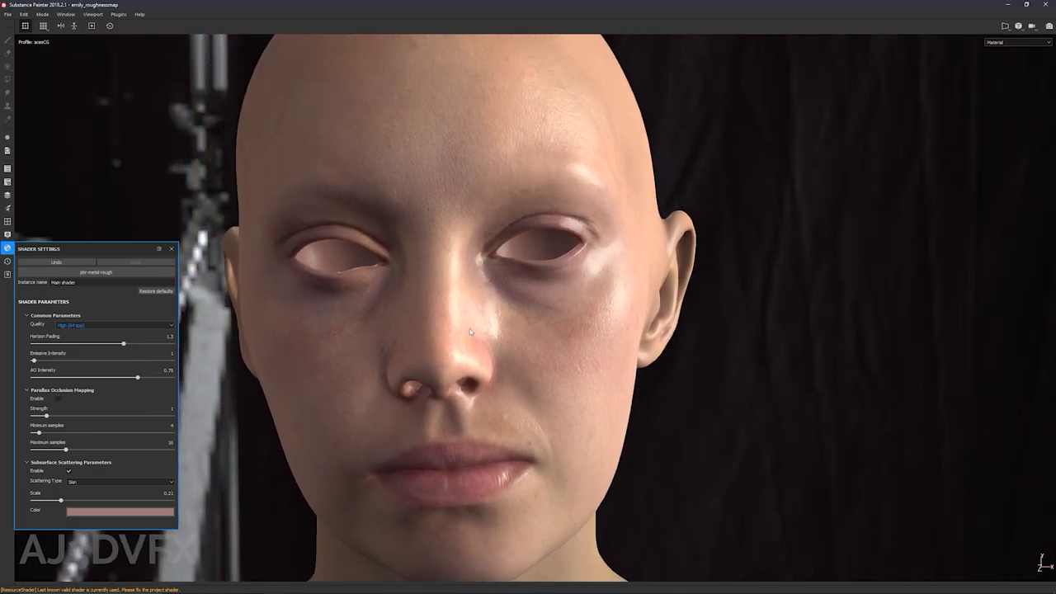
click(78, 325)
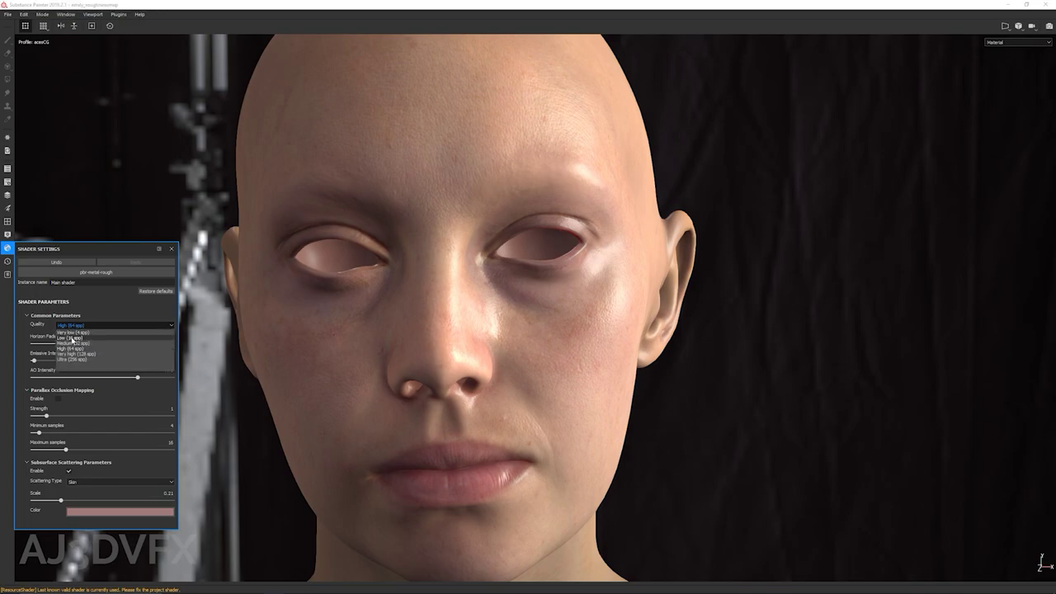
click(73, 334)
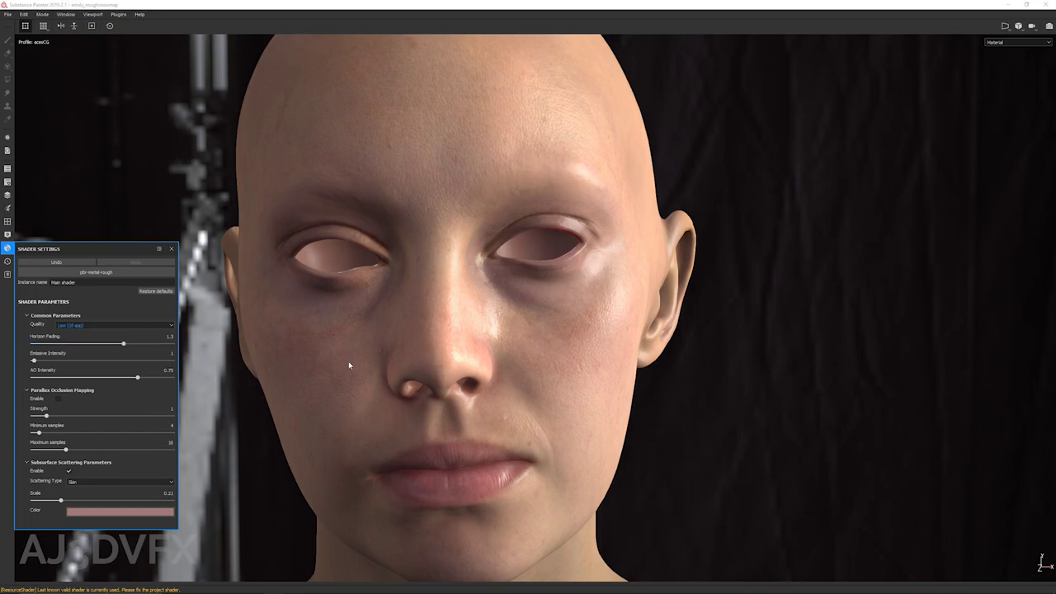
click(83, 325)
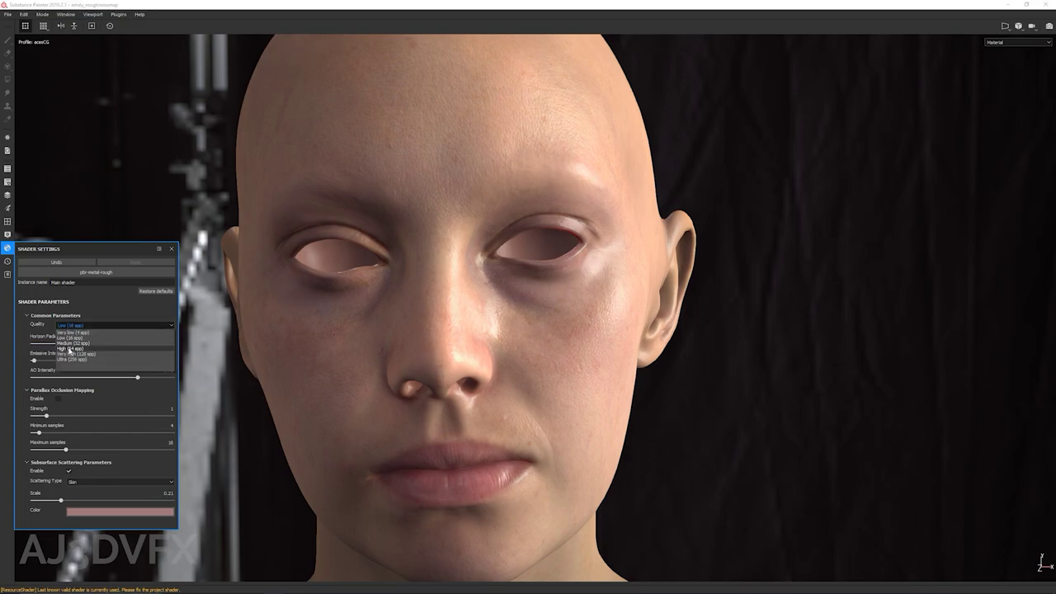
click(71, 349)
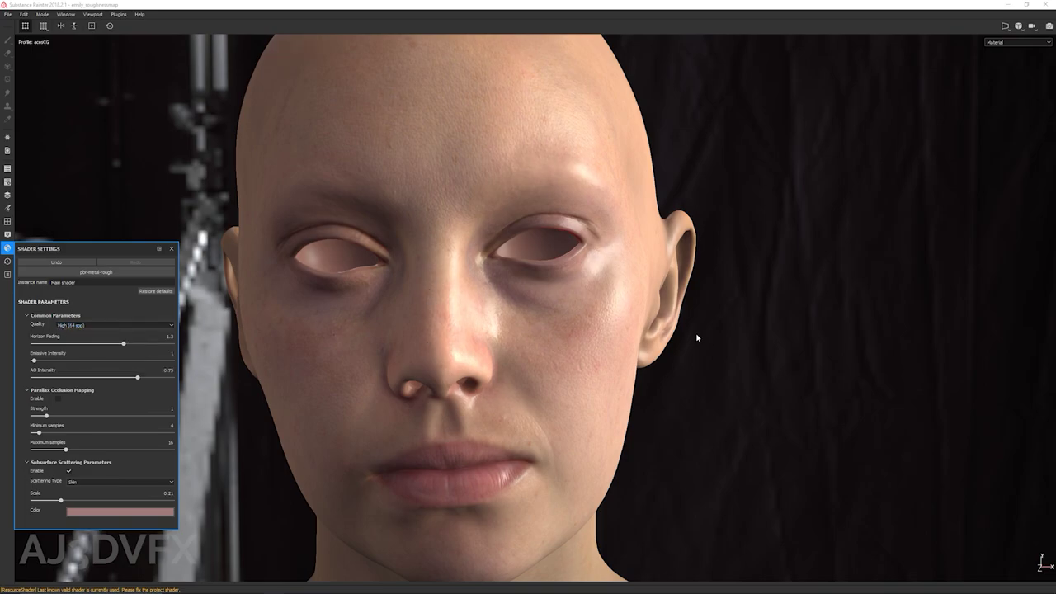
alt+drag(517, 281, 542, 353)
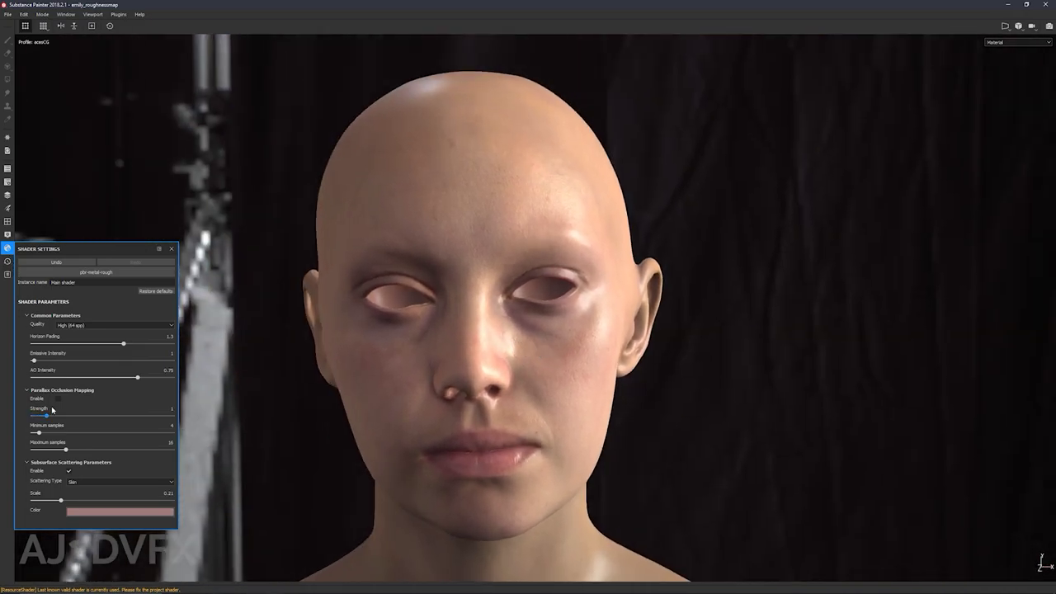
Re-enable Shadows and raise the Subsurface Scattering Scale from 0.21 to 0.36, restoring the docked panels
click(7, 238)
click(26, 293)
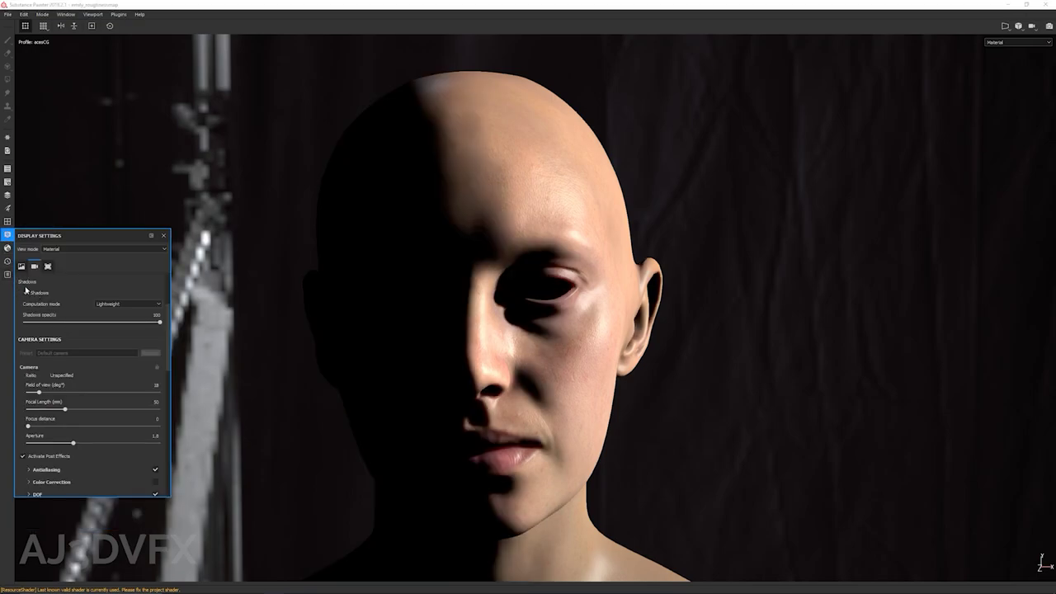
click(8, 249)
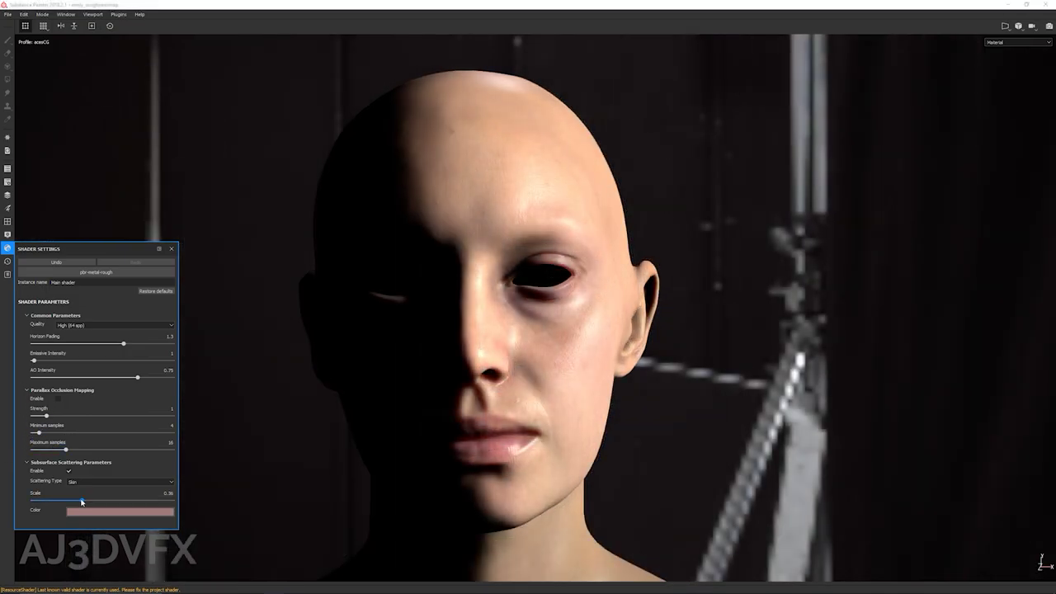
drag(60, 499, 82, 500)
click(8, 248)
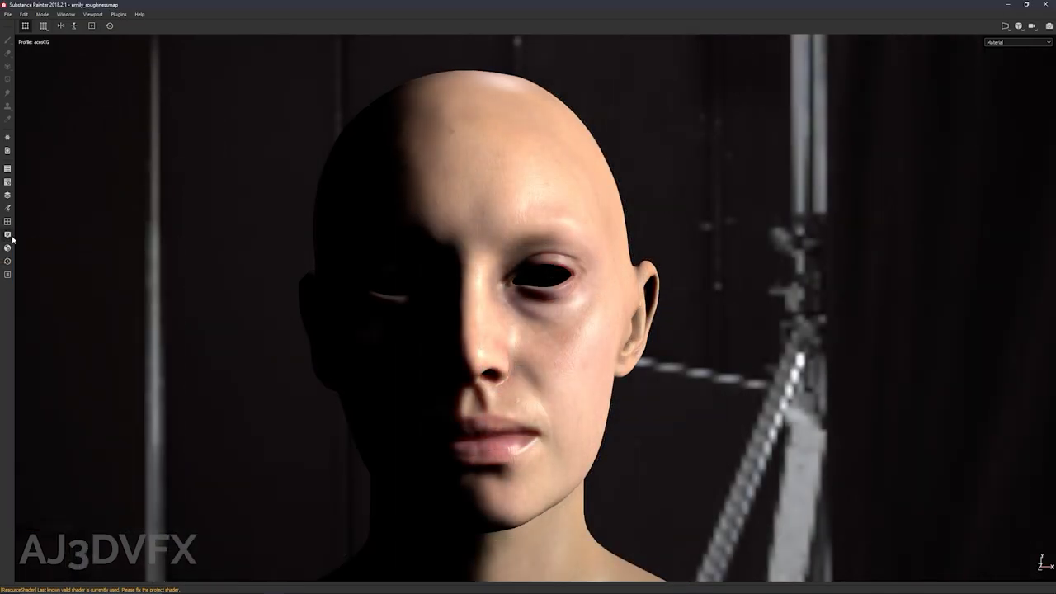
key(Tab)
Display the scattering layer's mask and frame the head in a left-facing profile
shift+right_drag(414, 212, 487, 212)
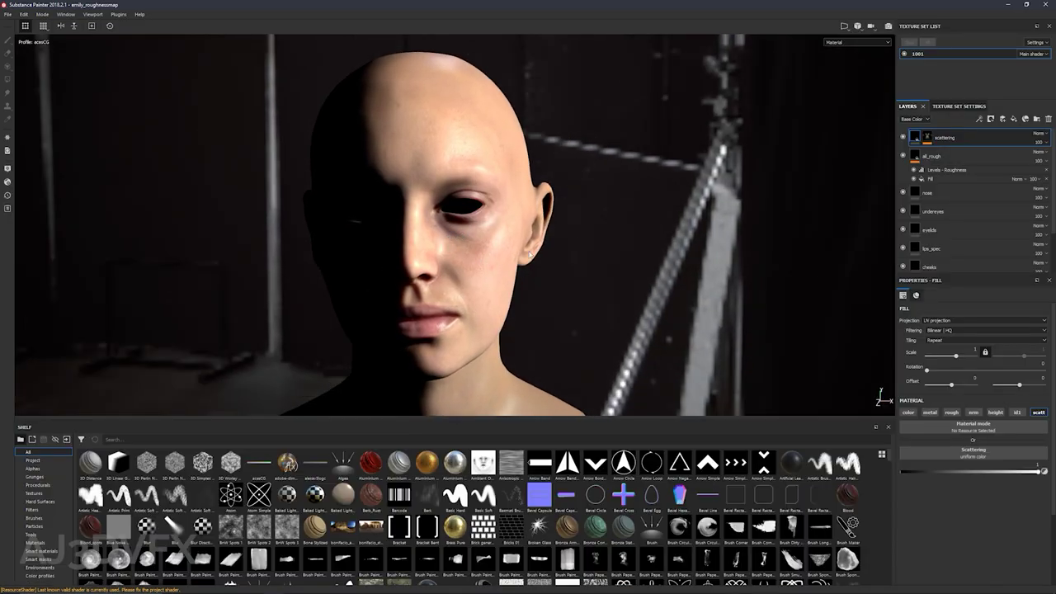
alt+click(927, 137)
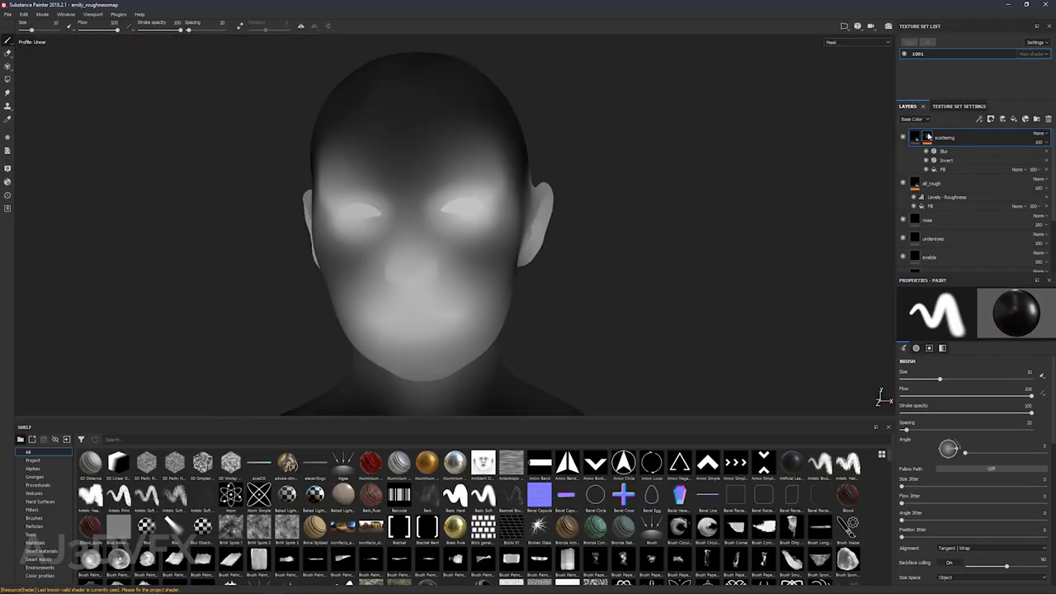
alt+drag(783, 172, 314, 206)
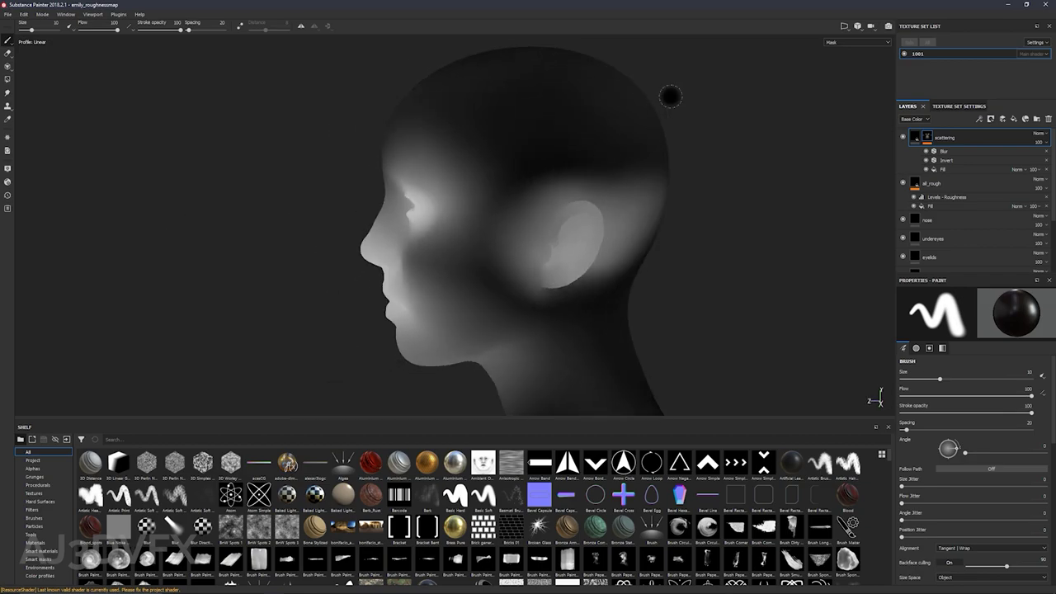
alt+middle_drag(567, 175, 466, 205)
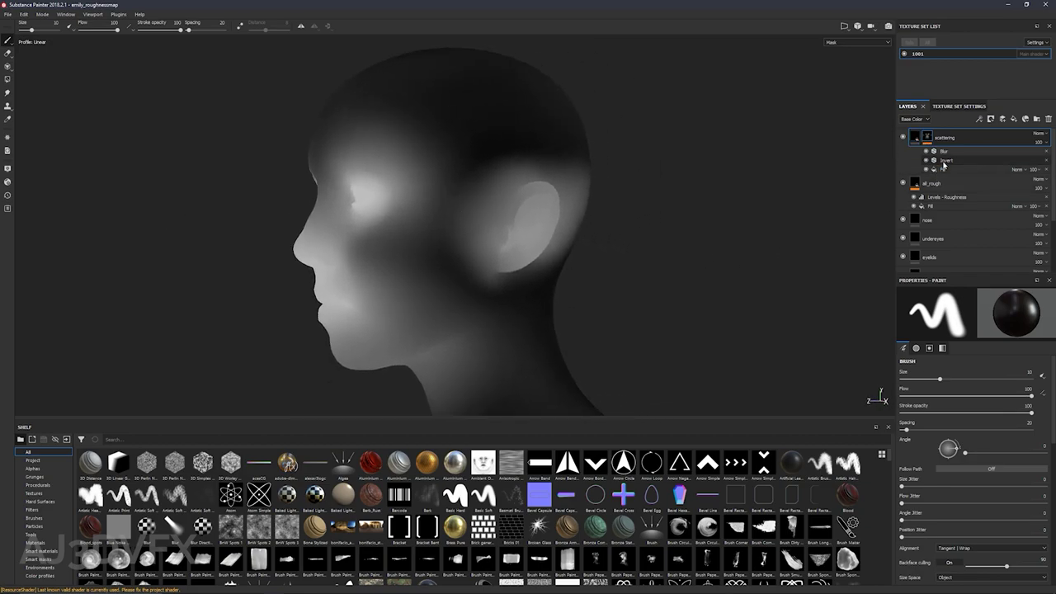
Add a Fill to the scattering mask using Linear dodge blending with grayscale around 0.18
right_click(928, 137)
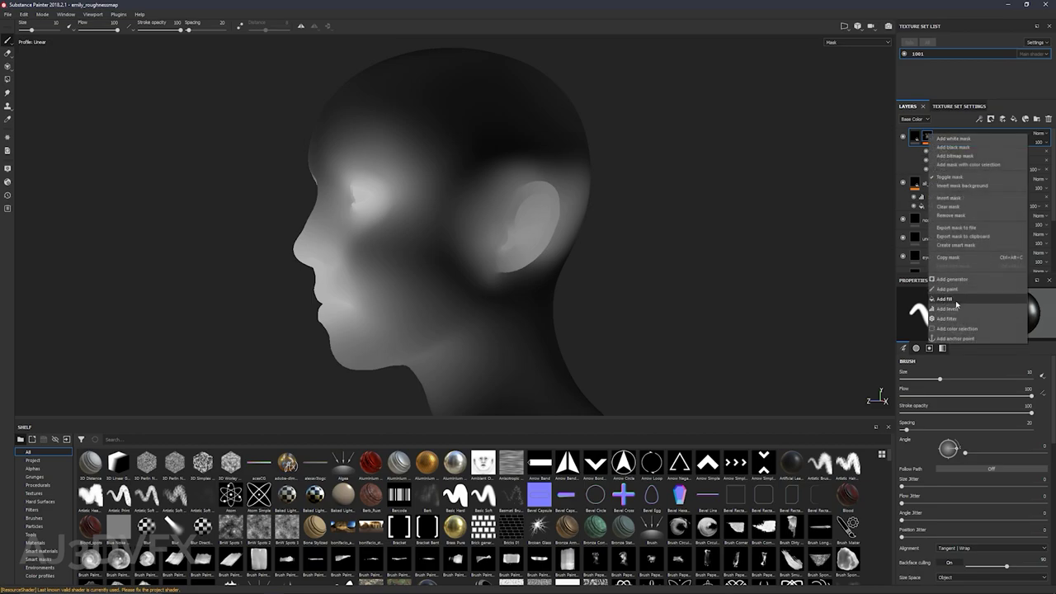
click(944, 298)
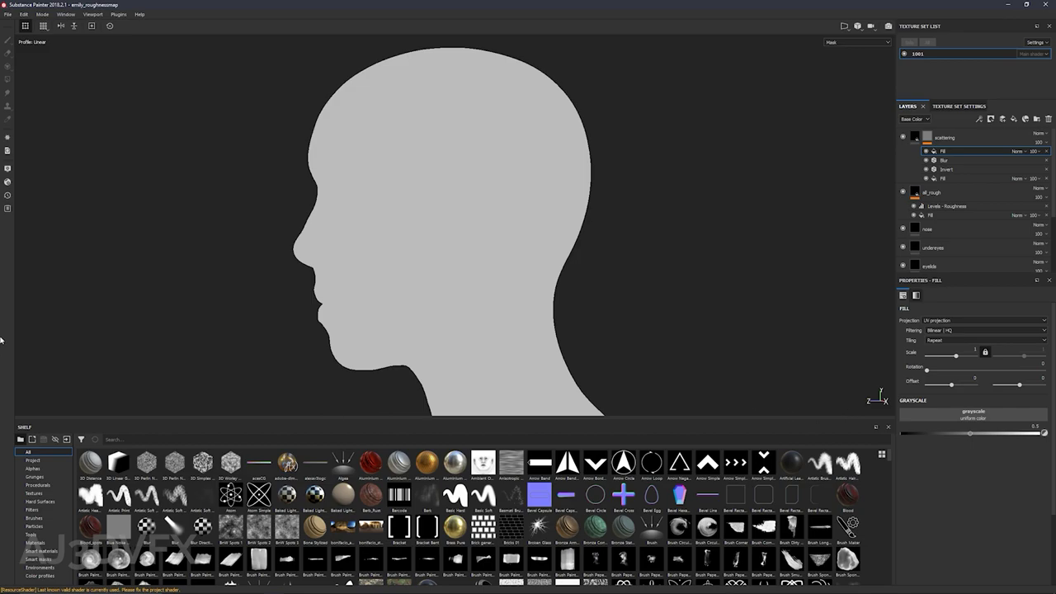
click(1016, 151)
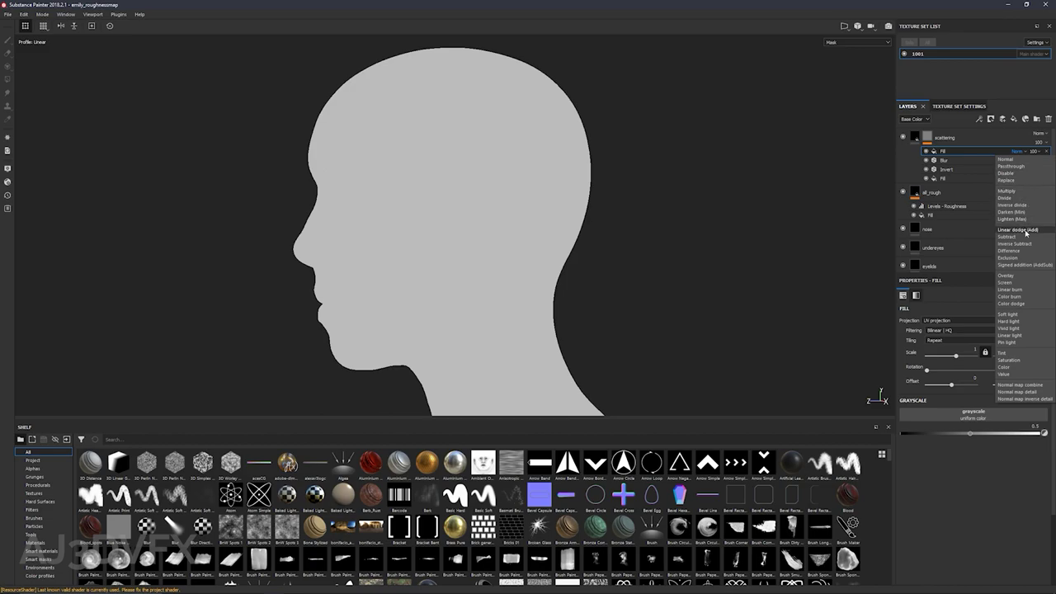
click(1023, 230)
mouse_move(970, 437)
mouse_down()
mouse_move(868, 442)
mouse_move(938, 436)
mouse_move(889, 433)
mouse_up()
alt+drag(330, 202, 589, 225)
Return to Material view and raise the mask fill's grayscale to about 0.93, with panels hidden
key(m)
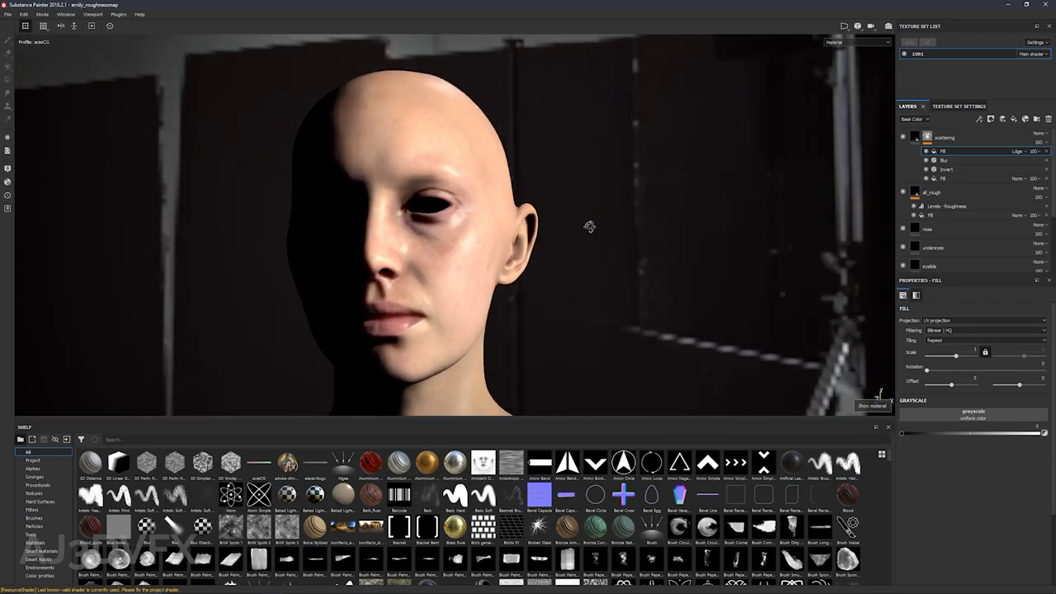
shift+right_drag(589, 226, 442, 257)
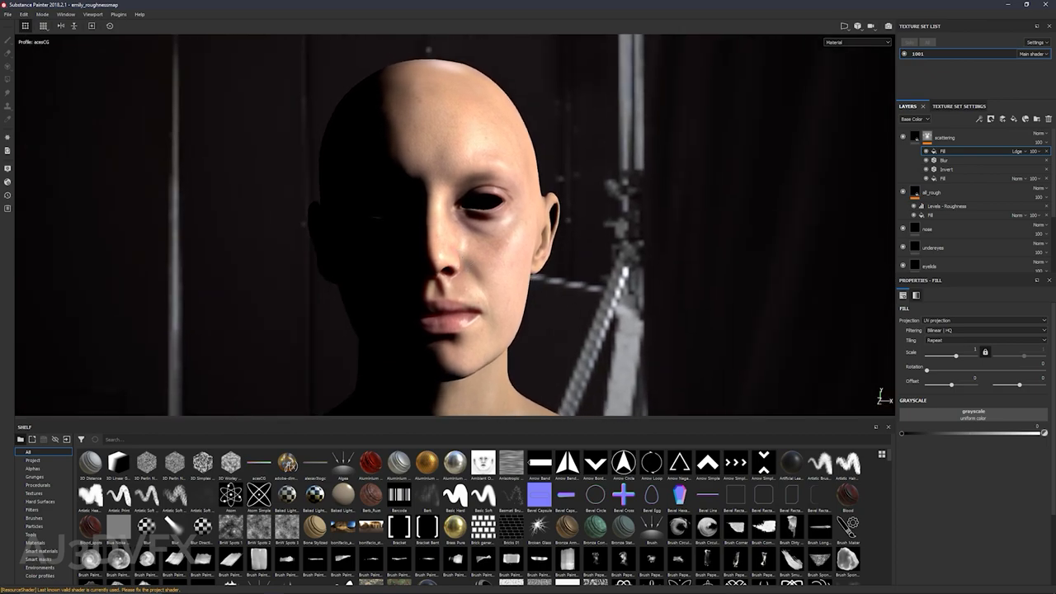
drag(901, 439, 1016, 439)
mouse_move(931, 439)
mouse_down()
mouse_move(908, 439)
mouse_move(989, 434)
mouse_move(945, 441)
mouse_up()
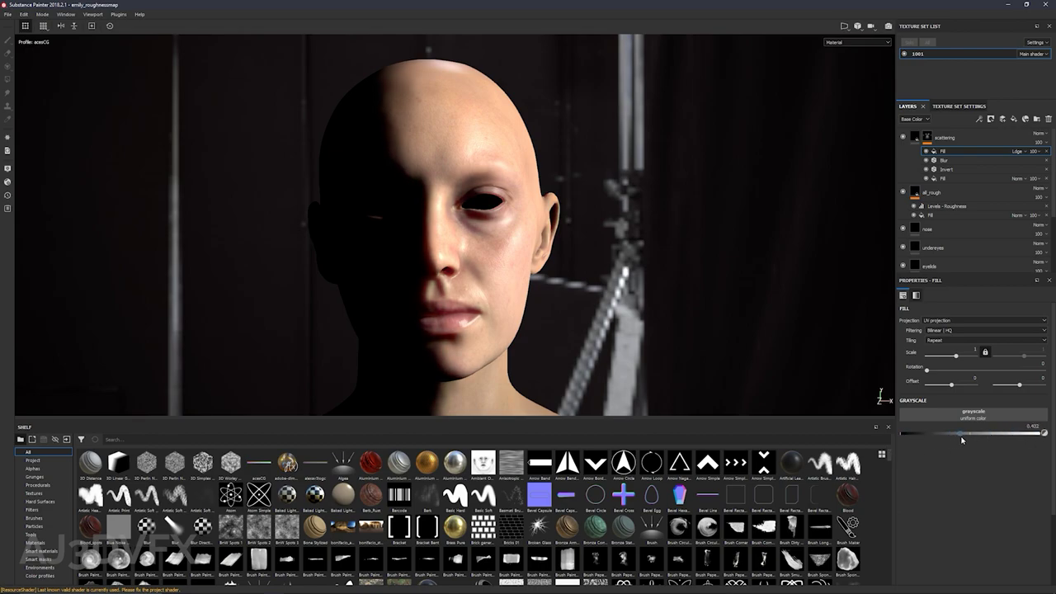
alt+drag(417, 259, 495, 278)
key(Tab)
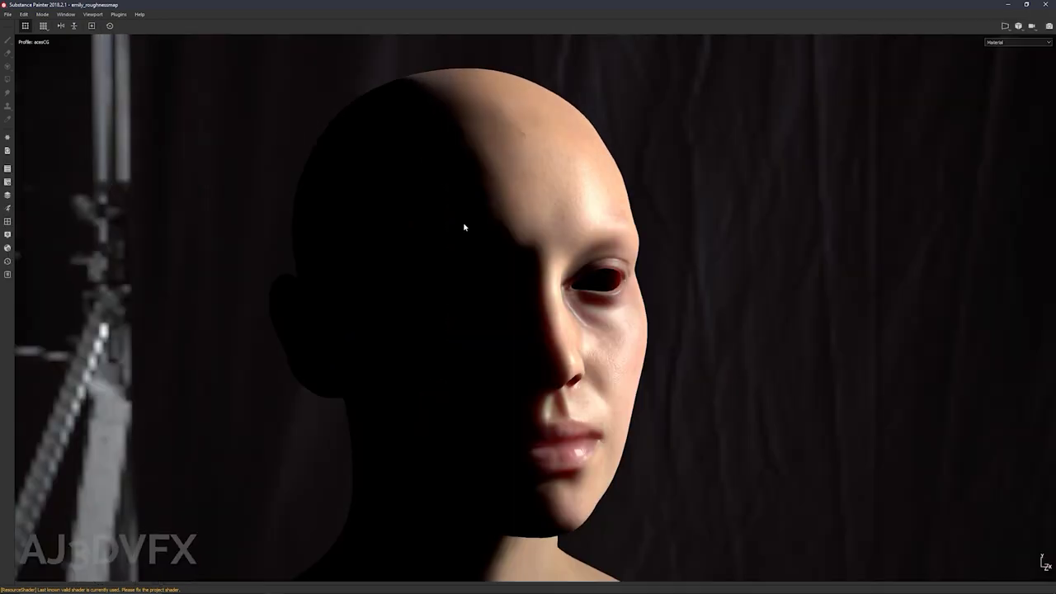
alt+drag(476, 229, 478, 341)
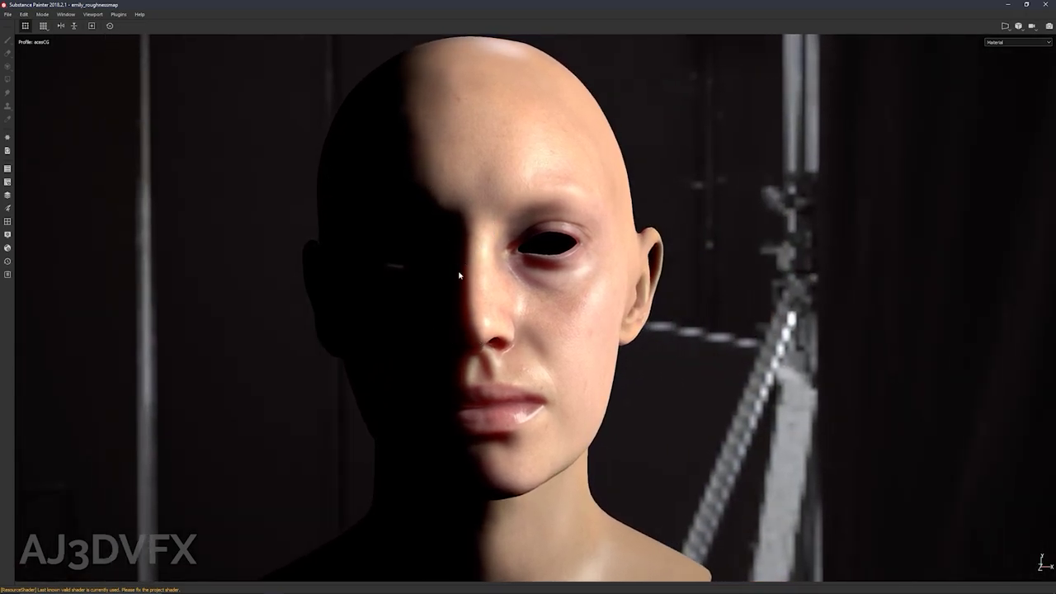
Lower the SSS scale to 0.16 and the camera aperture to 1.357, then view the face frontally
click(7, 247)
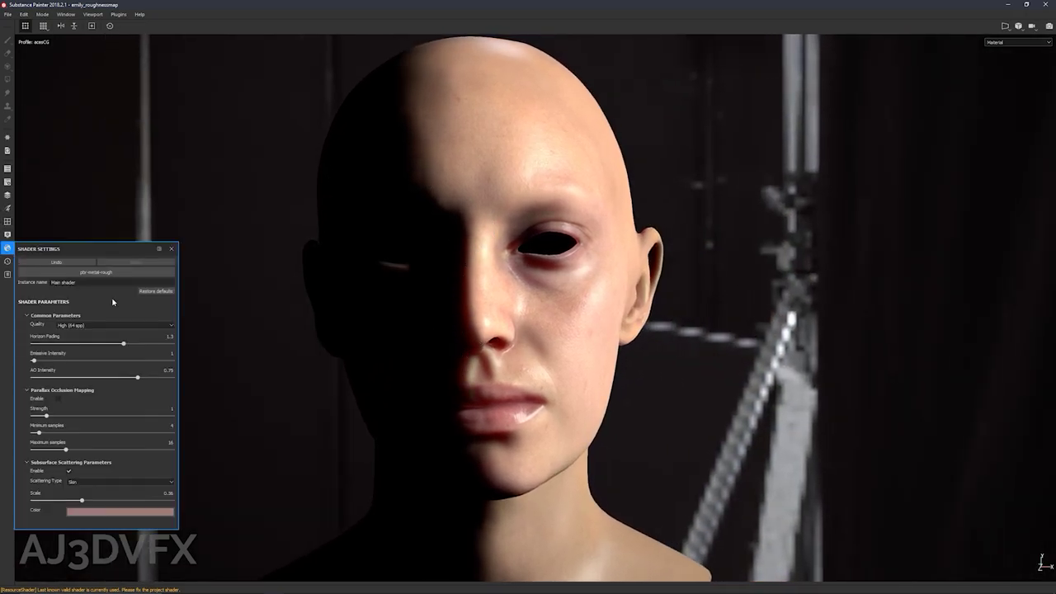
drag(82, 505, 57, 501)
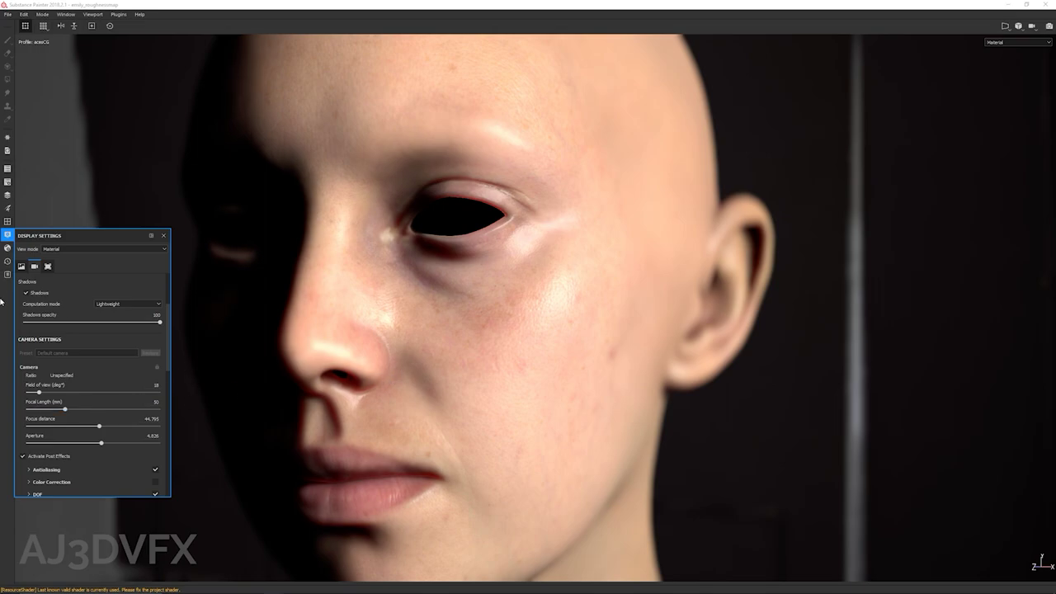
mouse_move(100, 443)
mouse_down()
mouse_move(68, 447)
mouse_move(124, 445)
mouse_move(81, 449)
mouse_up()
click(7, 234)
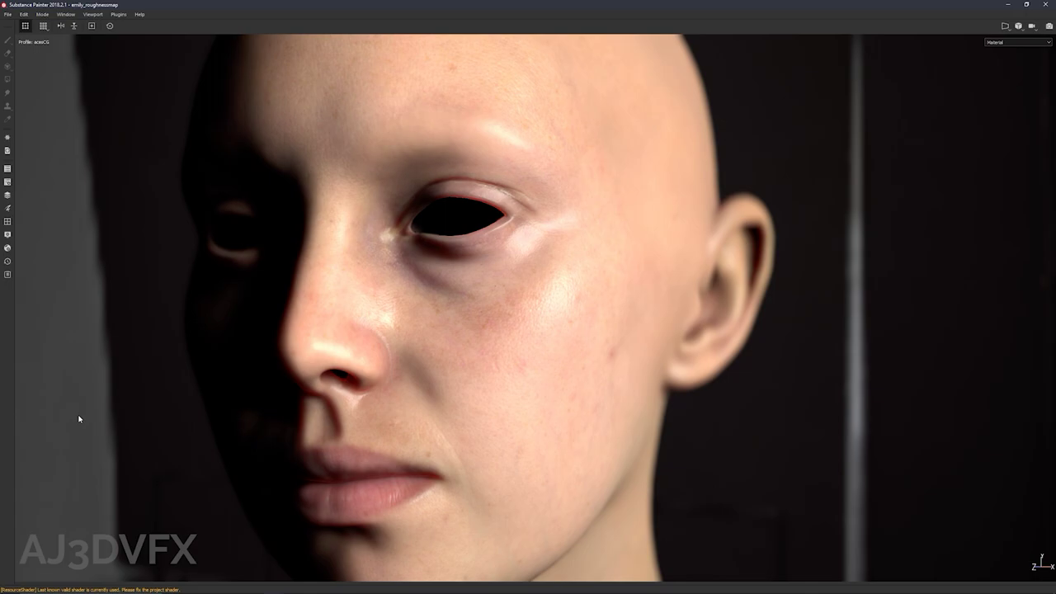
alt+drag(80, 419, 52, 360)
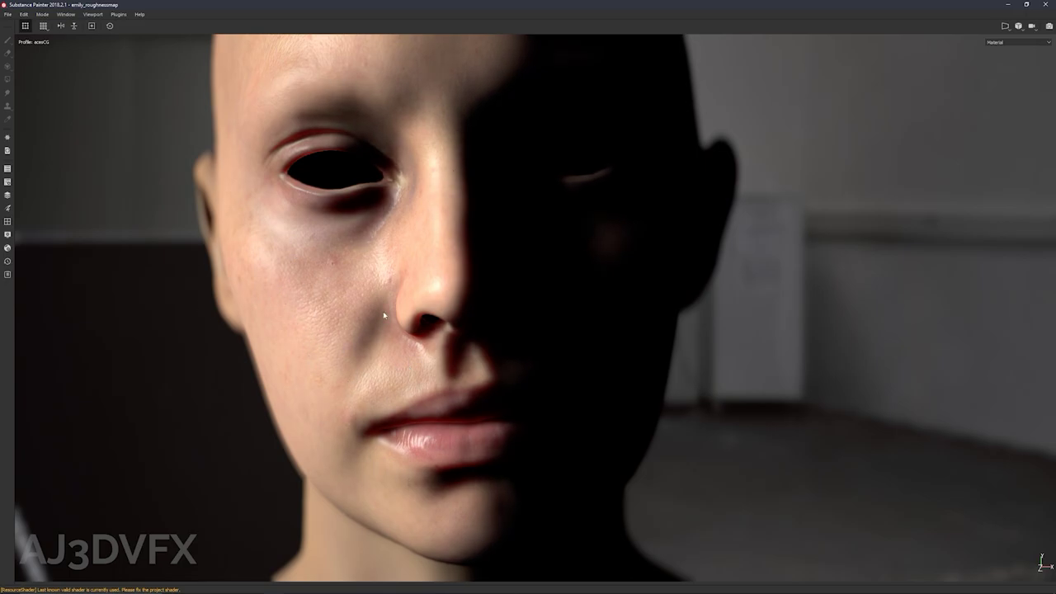
shift+right_drag(351, 330, 424, 294)
alt+drag(405, 299, 361, 273)
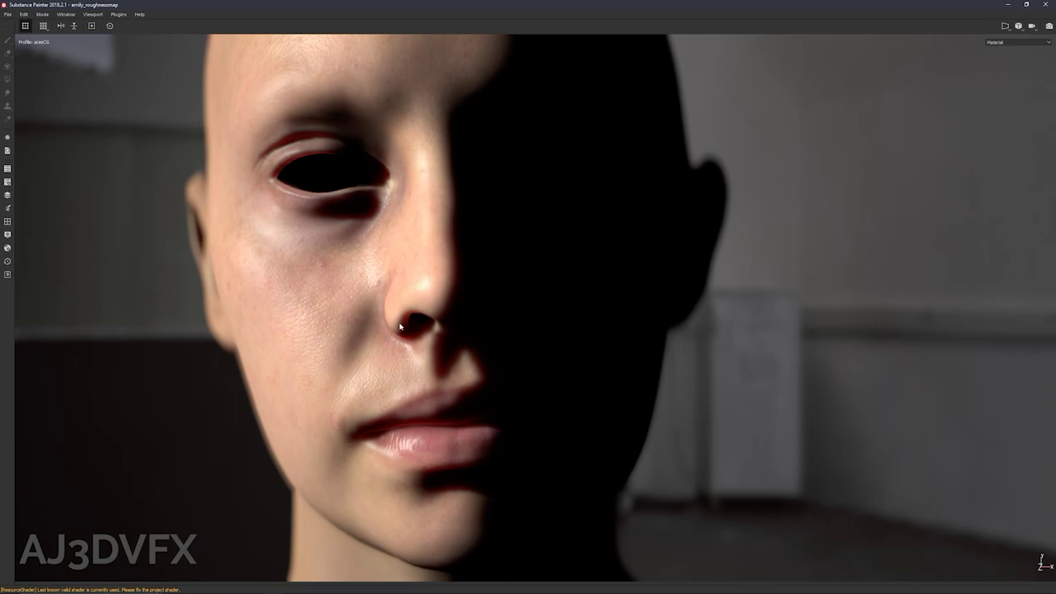
alt+drag(415, 231, 387, 274)
mouse_move(387, 274)
shift+right_down()
mouse_move(396, 278)
mouse_move(335, 258)
mouse_move(395, 286)
shift+right_up()
mouse_move(395, 287)
alt+mouse_down()
mouse_move(376, 318)
mouse_move(422, 311)
alt+mouse_up()
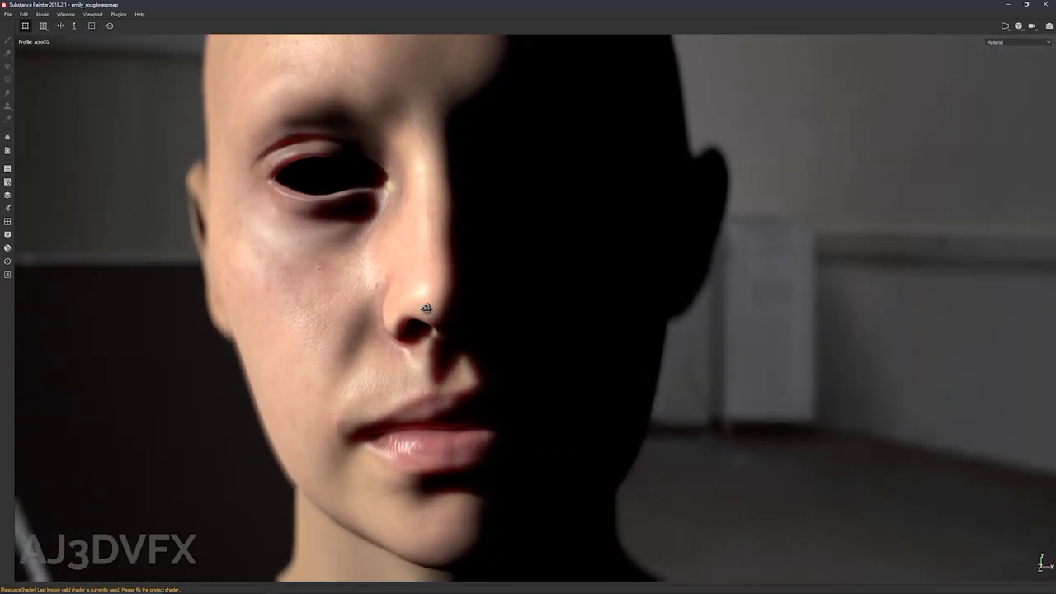
alt+middle_drag(422, 311, 416, 313)
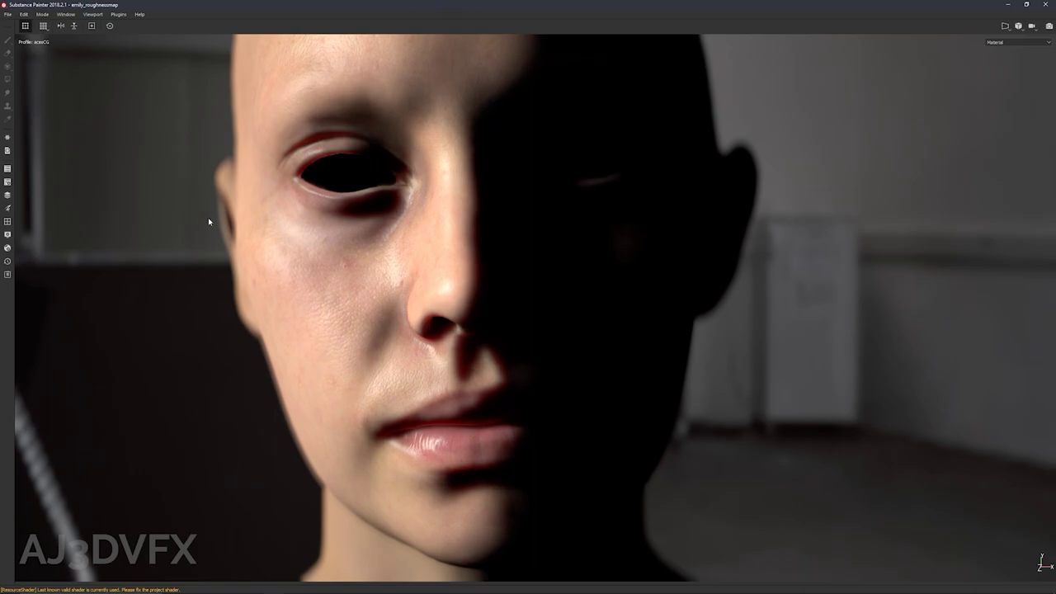
click(7, 234)
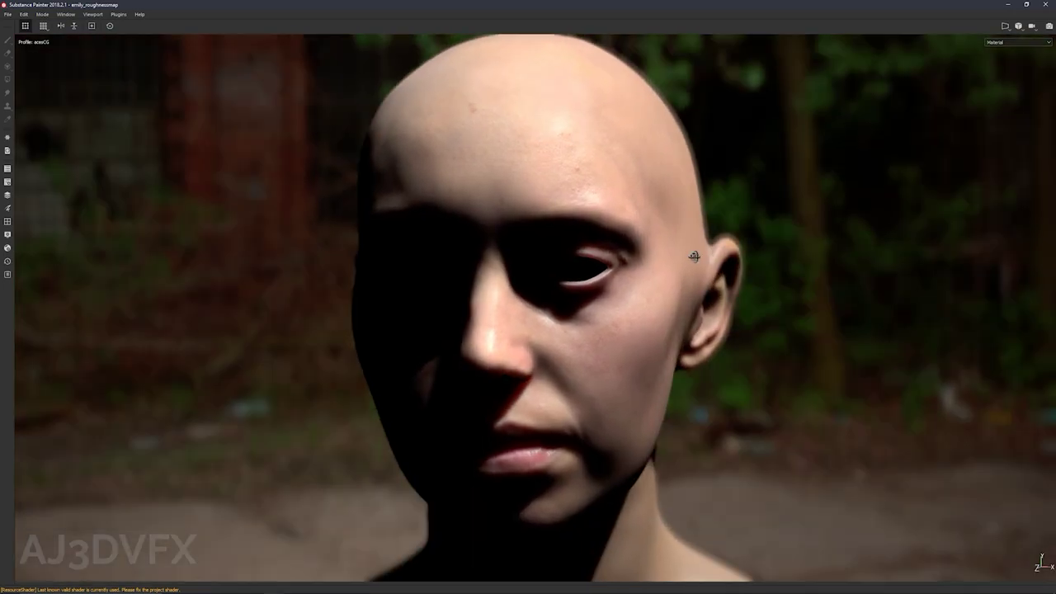
Rotate the forest HDRI so the face is lit fully from the front
shift+right_drag(688, 244, 192, 333)
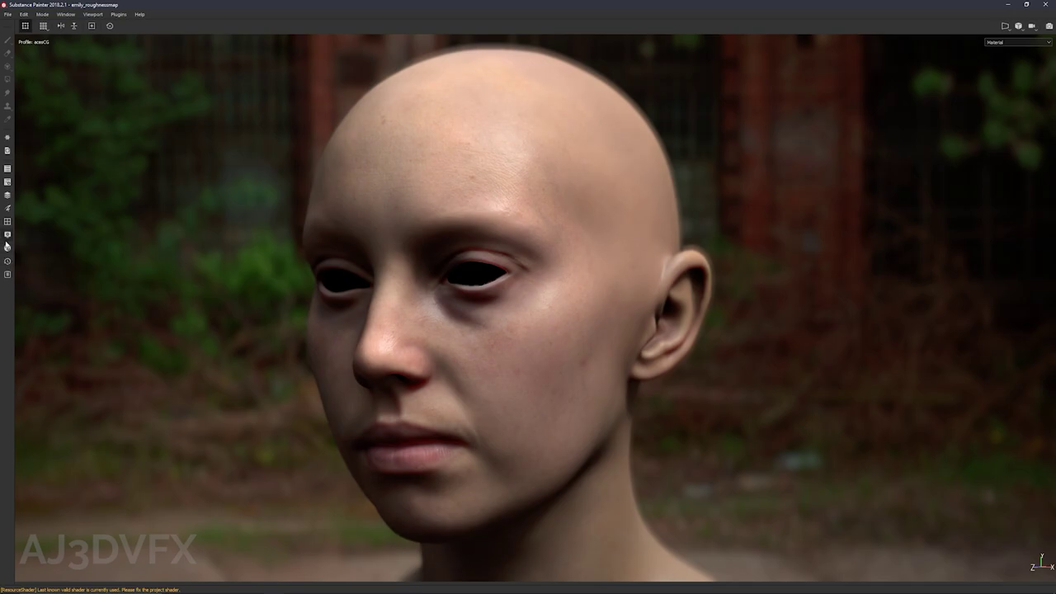
click(7, 247)
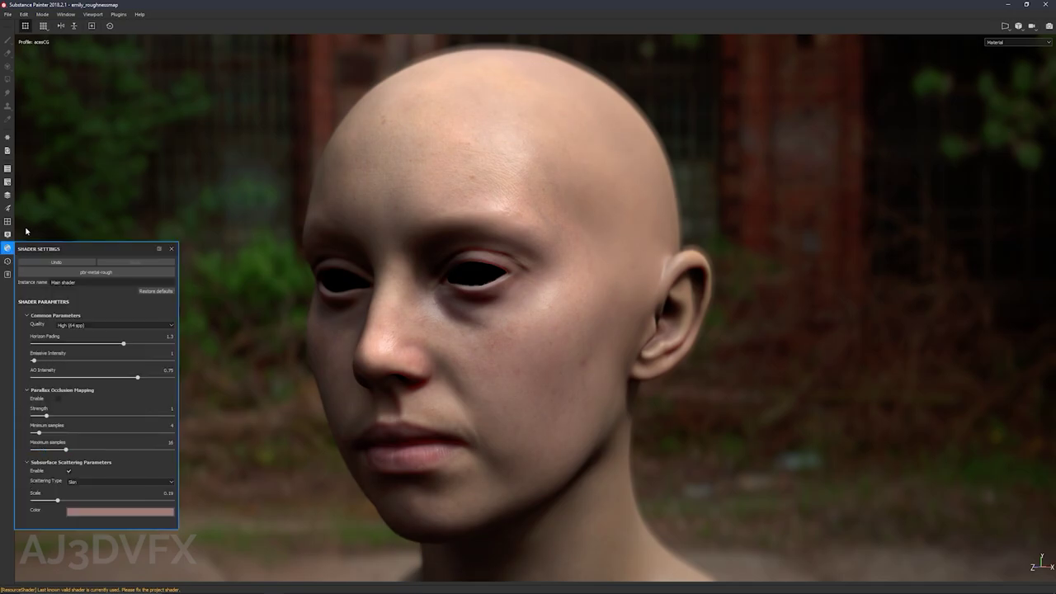
Check the Display Settings, then push the subsurface scattering scale up to 0.76
click(7, 234)
scroll(32, 455, down, 3)
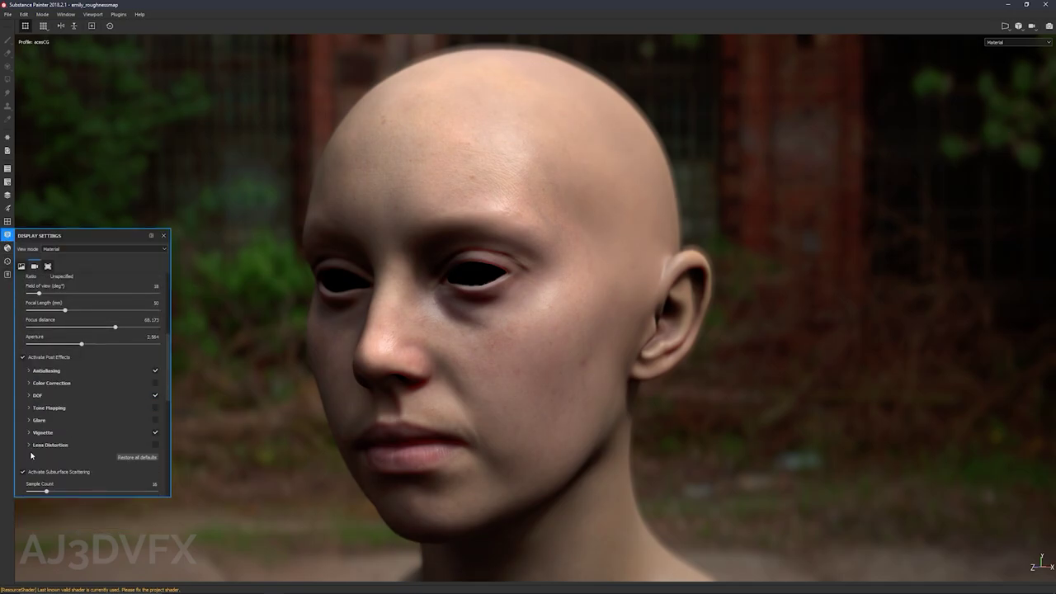
scroll(31, 455, down, 3)
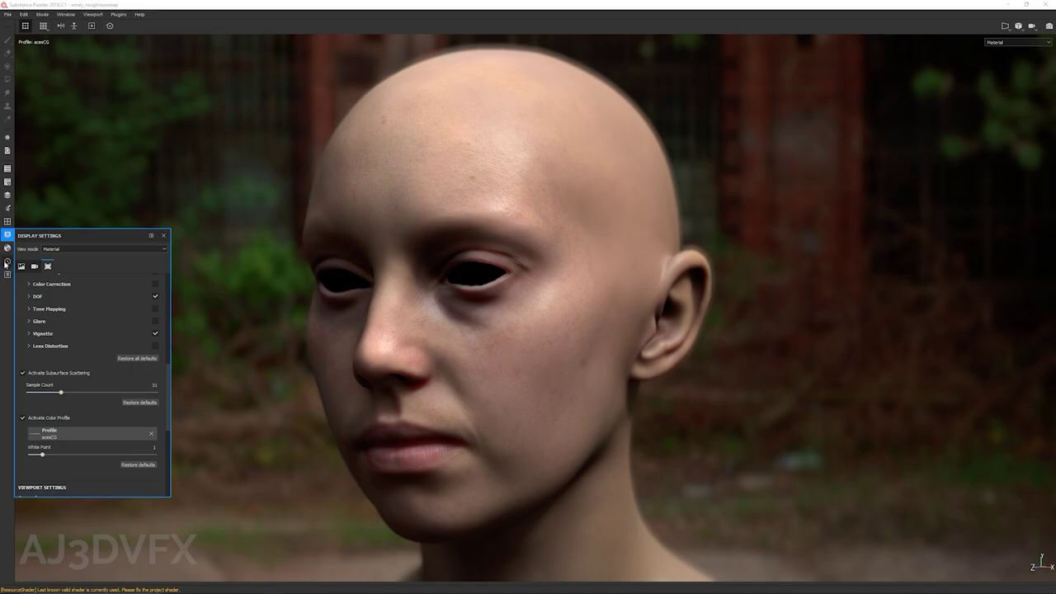
click(8, 247)
drag(57, 500, 159, 501)
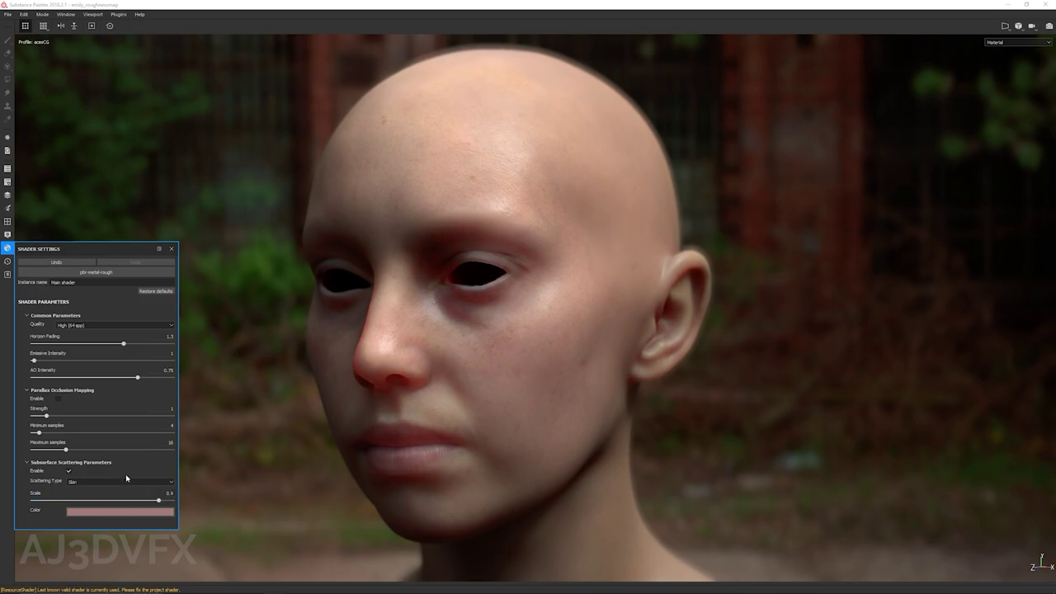
Set the scattering Sample Count to 64
click(7, 235)
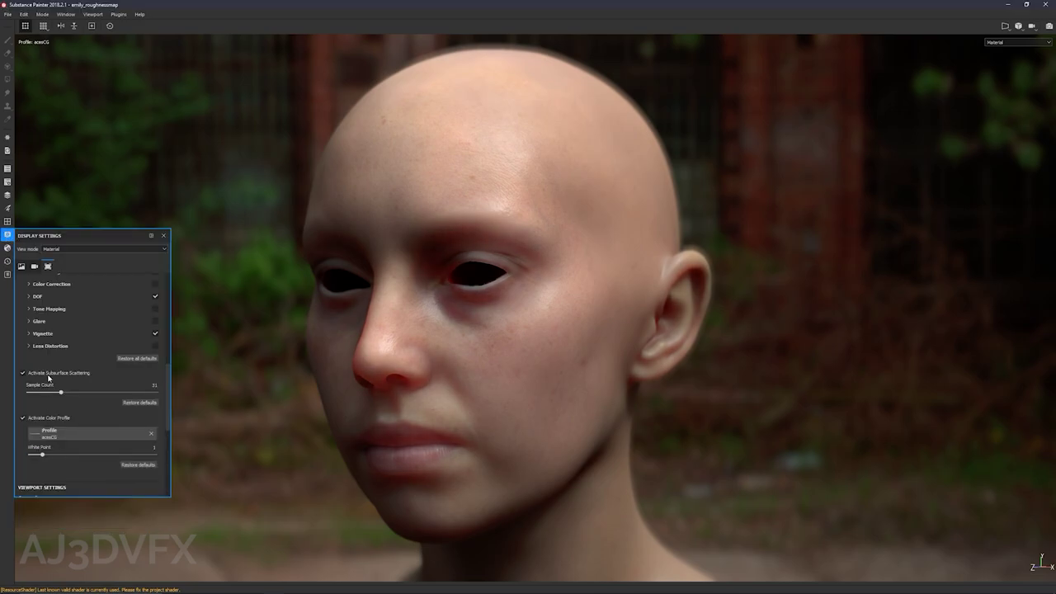
mouse_move(60, 392)
mouse_down()
mouse_move(21, 394)
mouse_move(67, 400)
mouse_move(47, 398)
mouse_up()
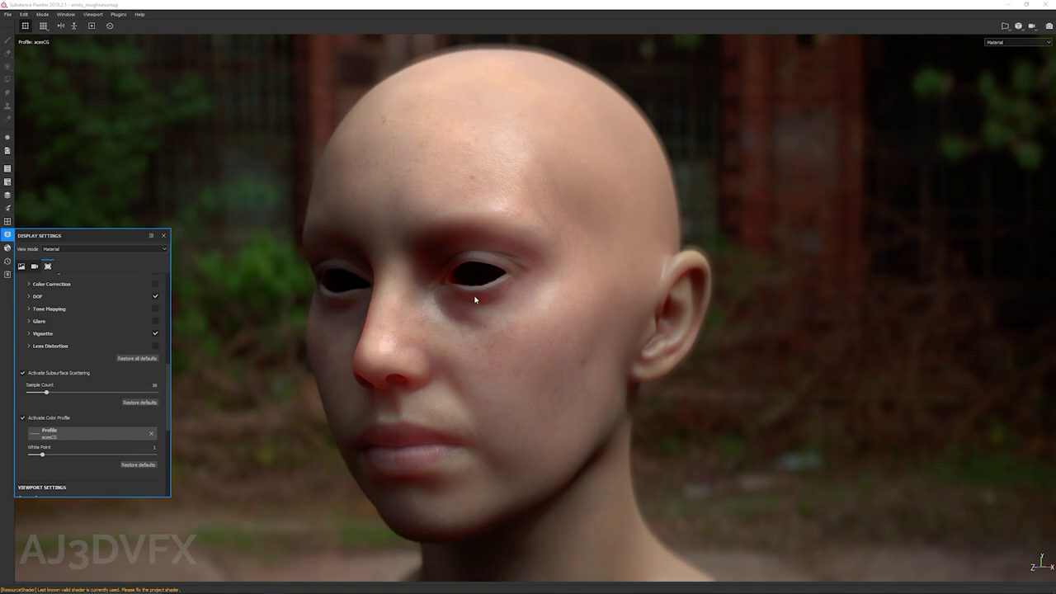
click(154, 384)
text(64)
key(Return)
Relight the face frontally and close the display settings
shift+right_drag(477, 338, 475, 359)
mouse_move(475, 359)
alt+mouse_down()
mouse_move(361, 349)
mouse_move(481, 351)
mouse_move(493, 361)
mouse_move(477, 355)
alt+mouse_up()
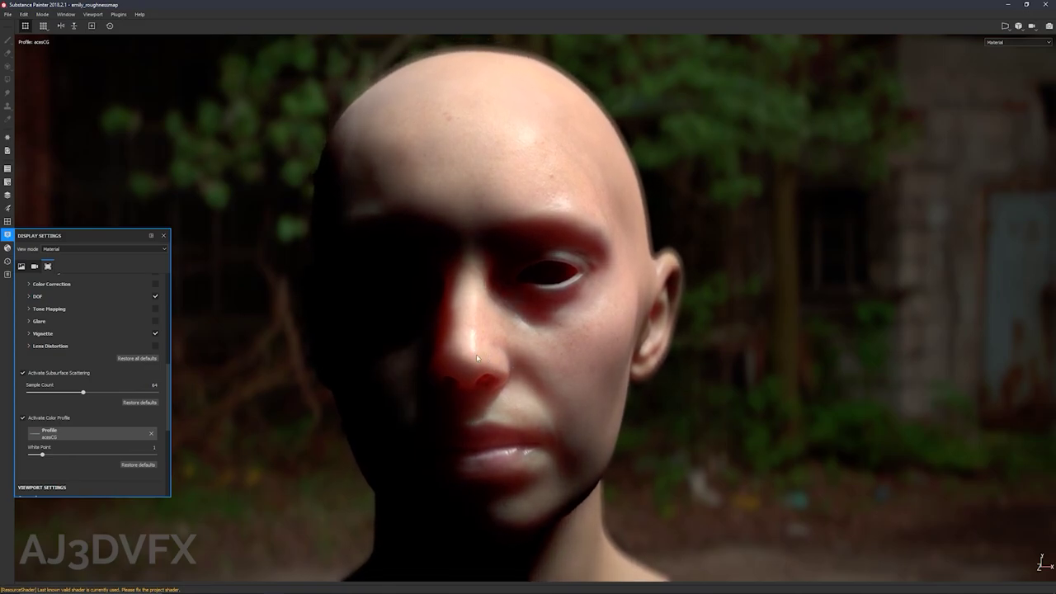
click(7, 236)
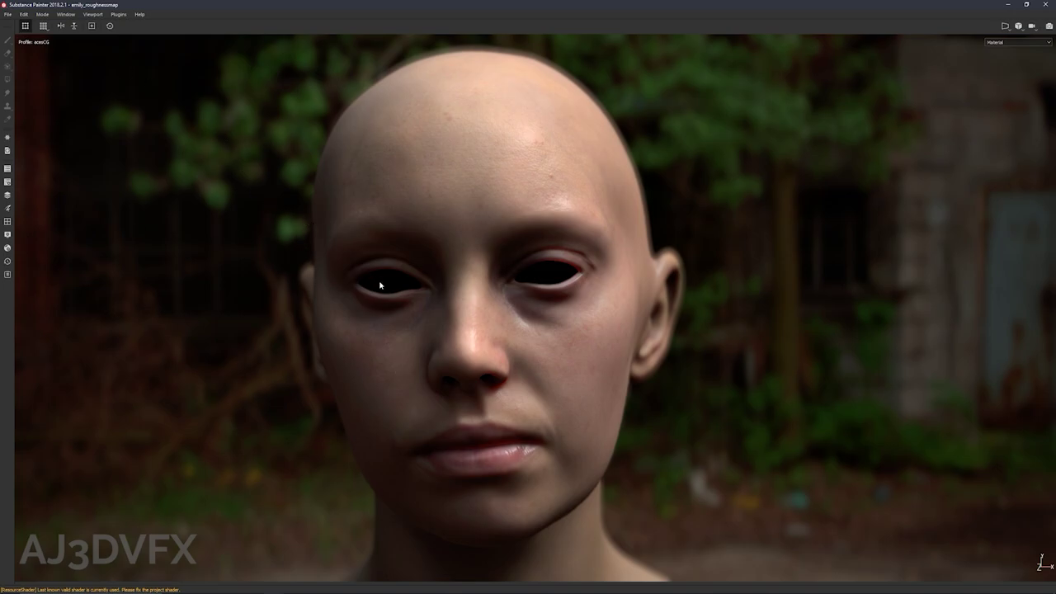
click(8, 13)
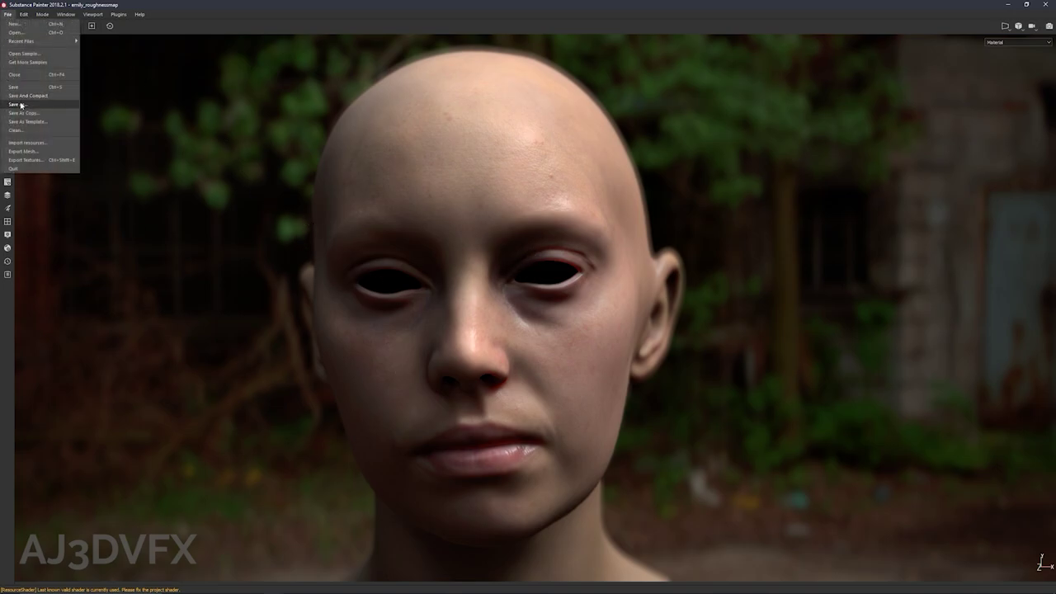
Discard the head project's unsaved changes and open the JadeToad.spp sample
click(25, 53)
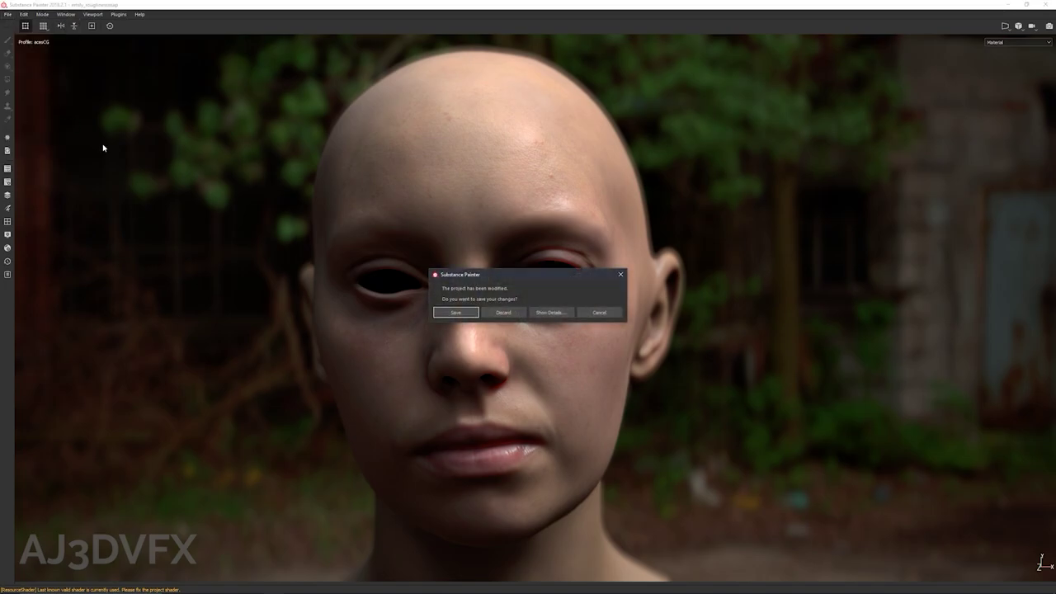
click(503, 312)
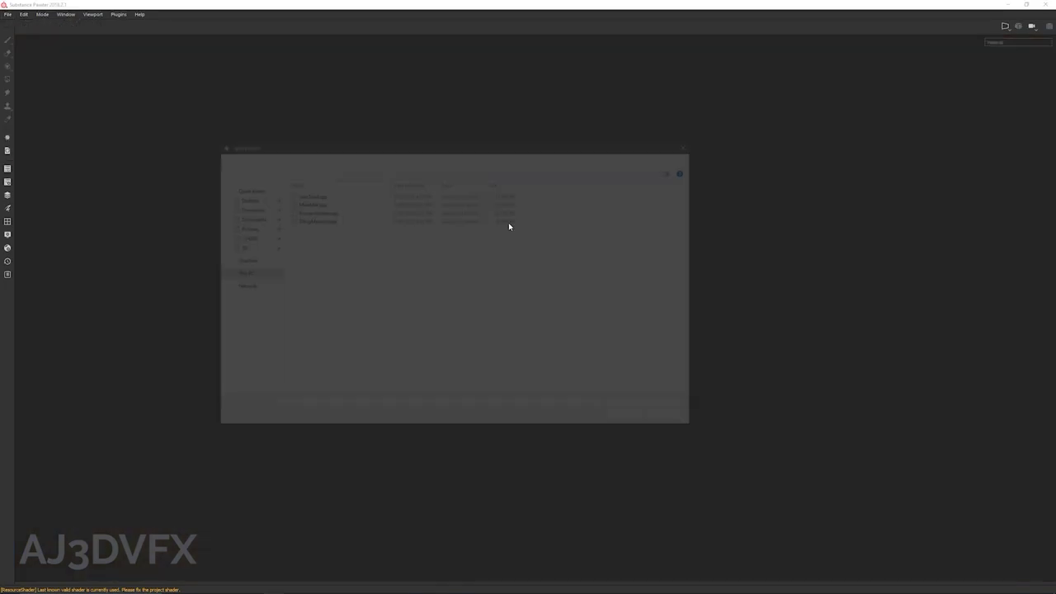
click(306, 195)
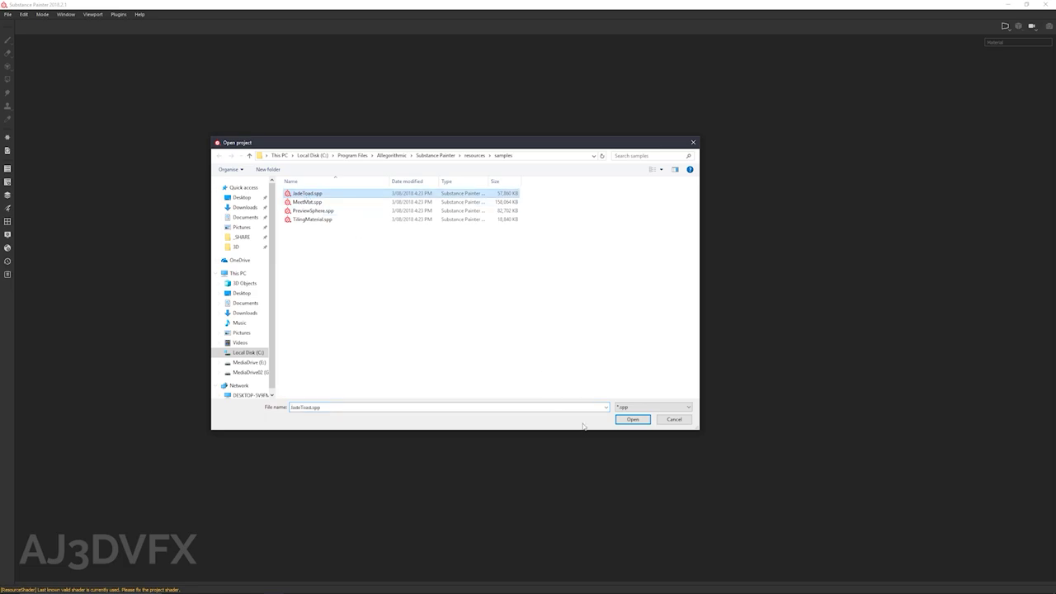
click(631, 418)
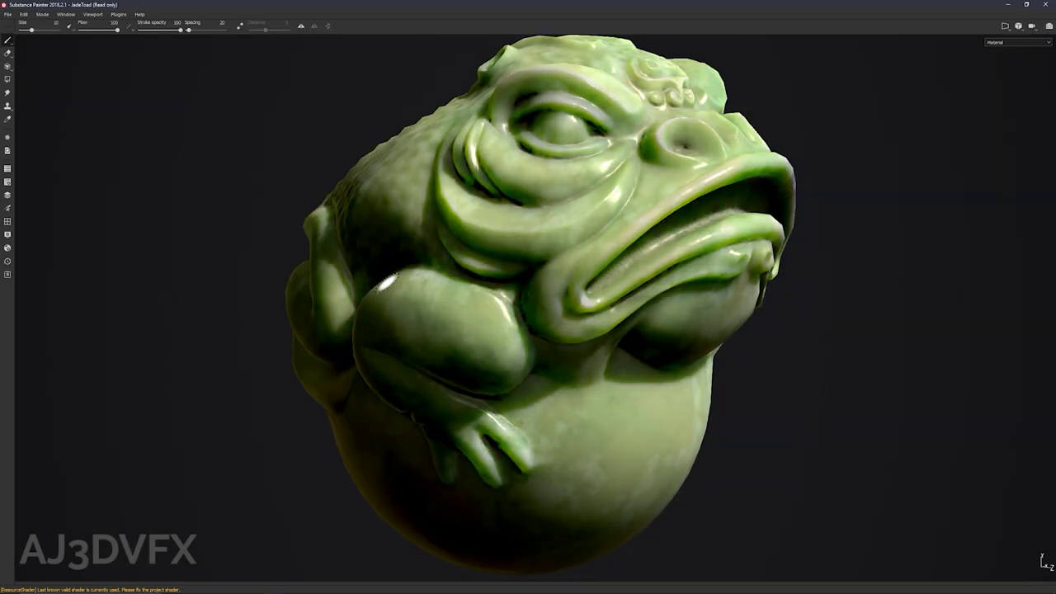
Rotate the environment lighting across the jade toad and orbit to view its face
shift+right_drag(330, 276, 396, 276)
alt+drag(429, 276, 482, 311)
shift+right_drag(481, 311, 469, 315)
alt+drag(468, 314, 460, 329)
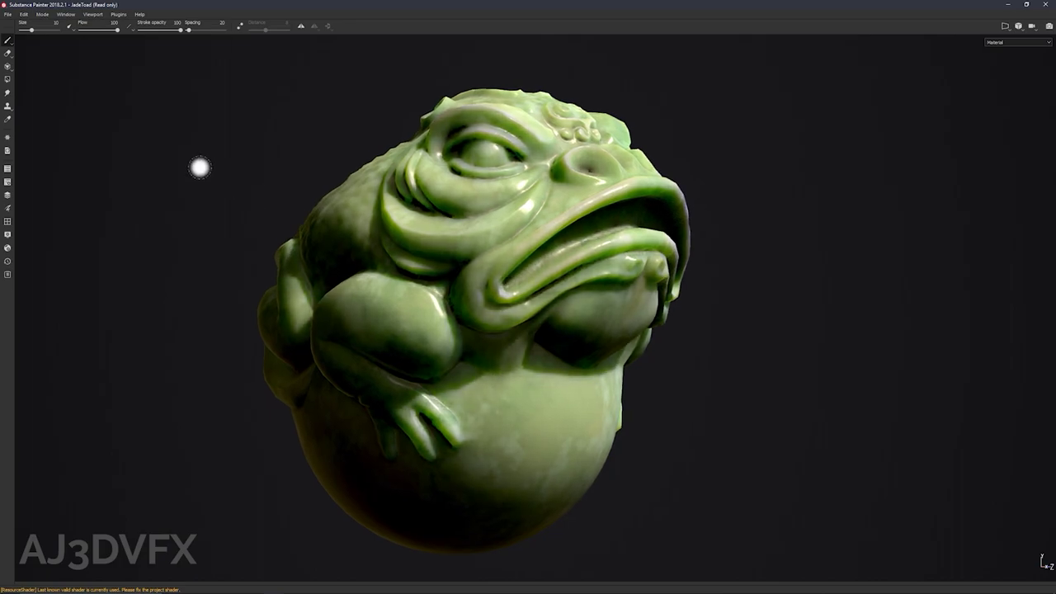